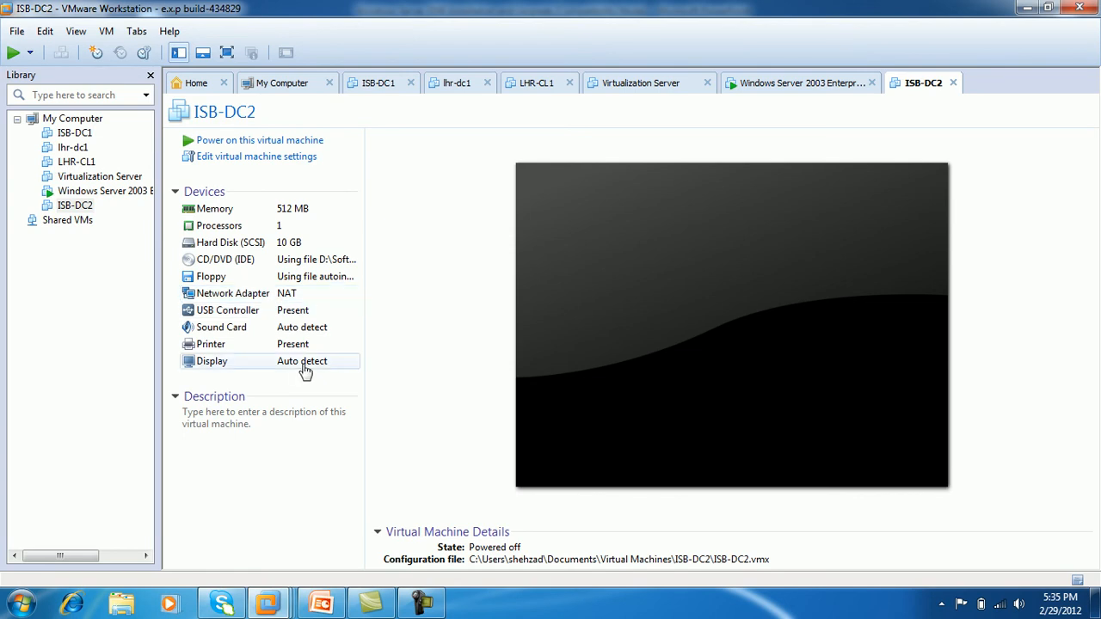
- Power on ISB-DC2 so Easy Install starts Windows Server 2008 setup, then view it full screen
click(271, 141)
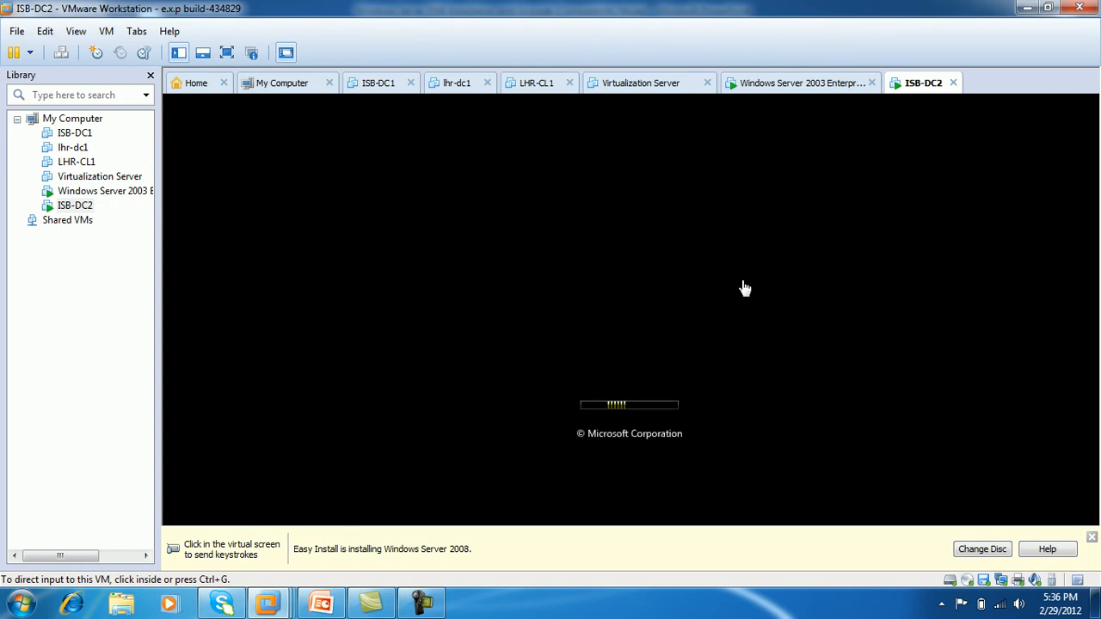
click(1091, 537)
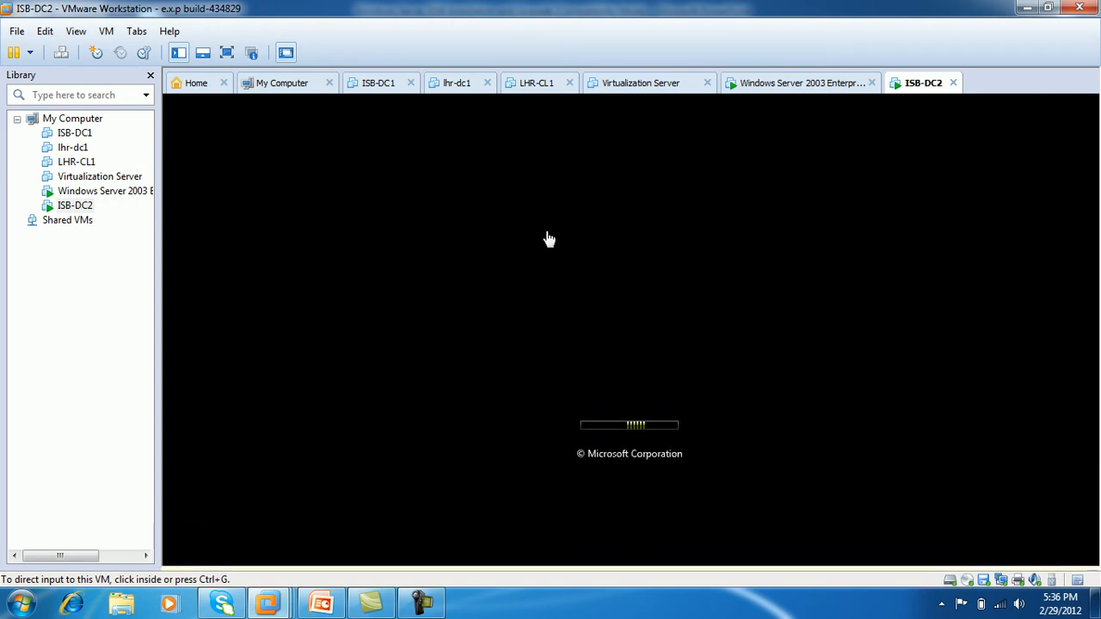
click(227, 52)
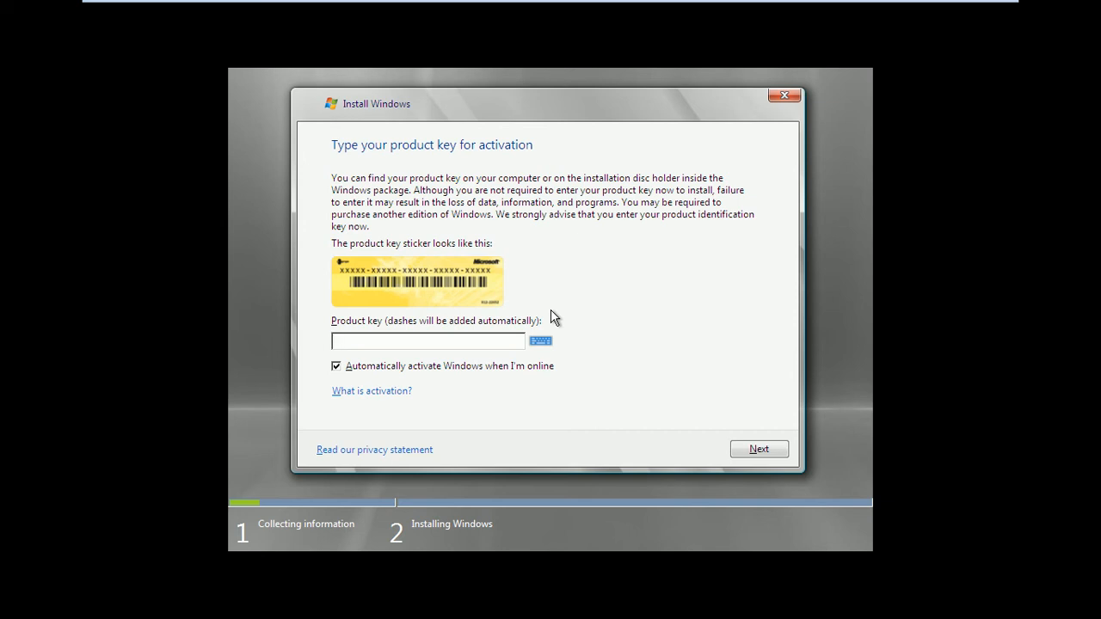
- Continue setup with no product key and automatic online activation unchecked, declining to enter a key
click(518, 366)
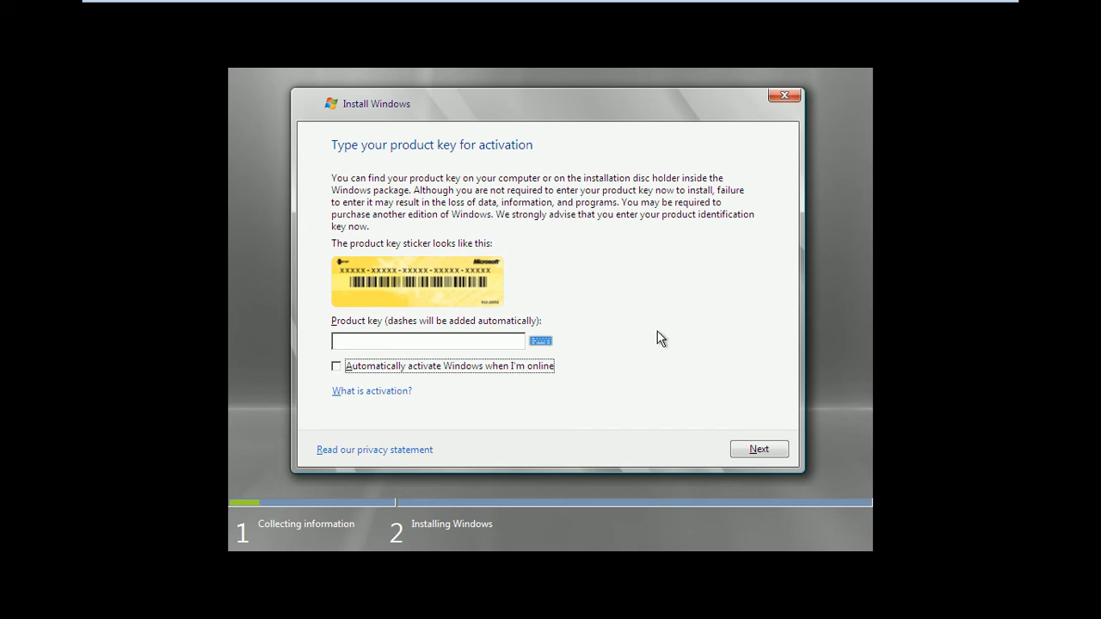
click(758, 450)
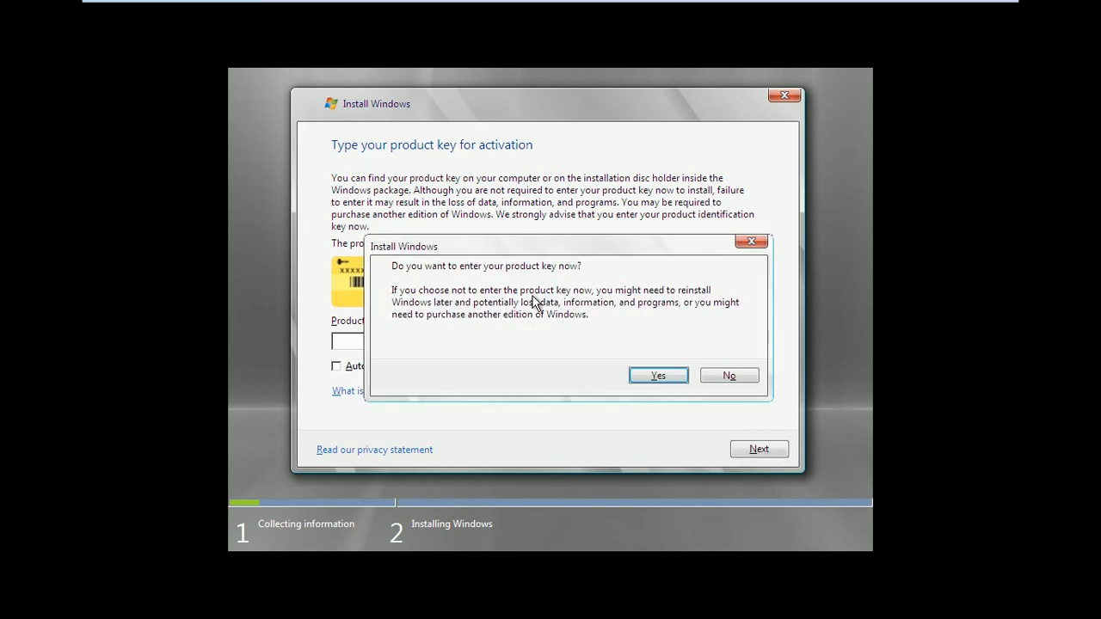
click(711, 378)
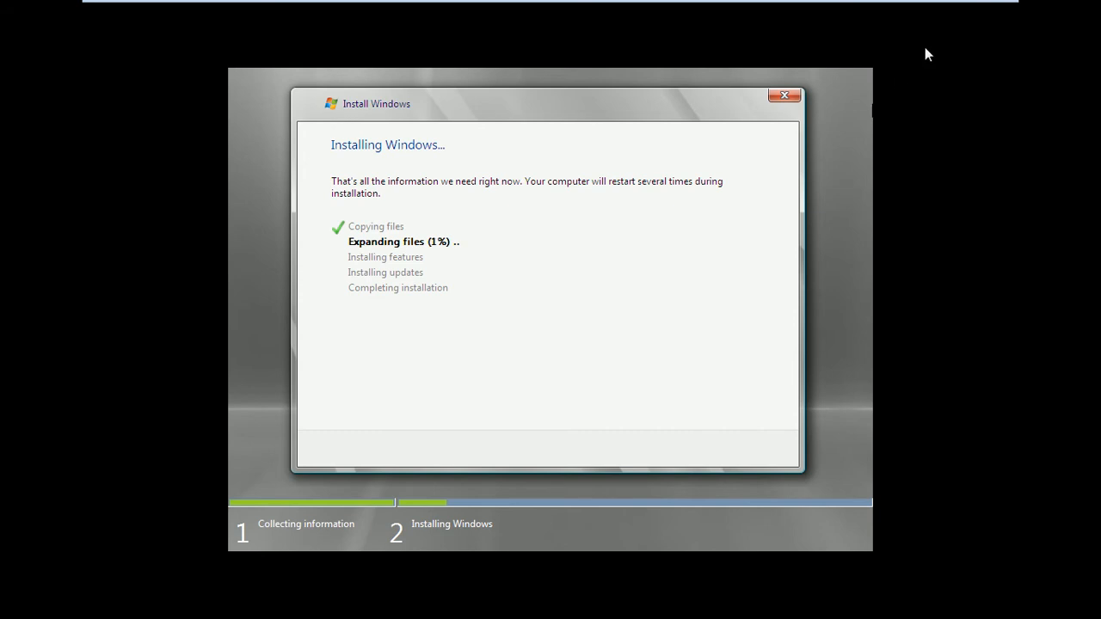
- Exit the VM's full-screen view and restore the PowerPoint deck window on slide 9
mouse_move(912, 7)
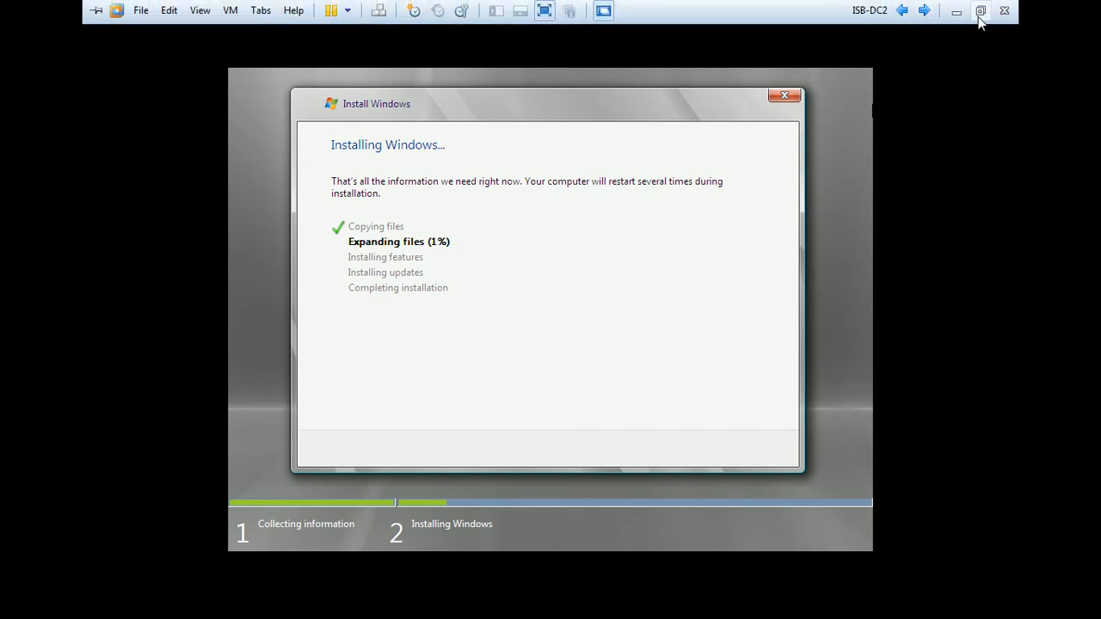
click(977, 13)
double_click(854, 19)
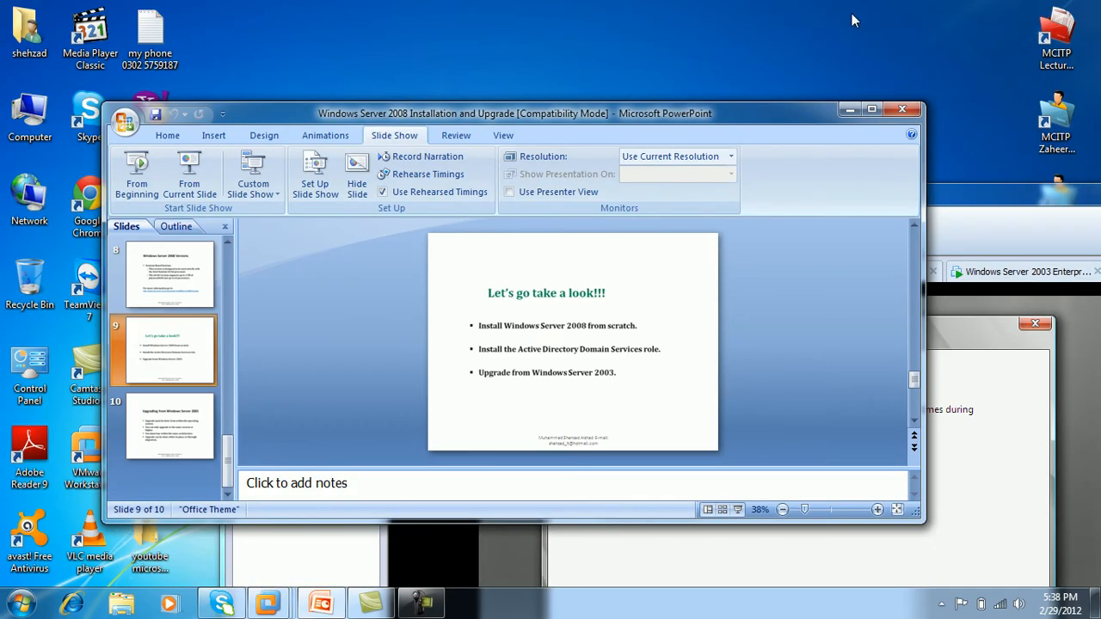
- Maximize the presentation on the 'Let's go take a look!!!' slide, then return to the ISB-DC2 VM
double_click(767, 115)
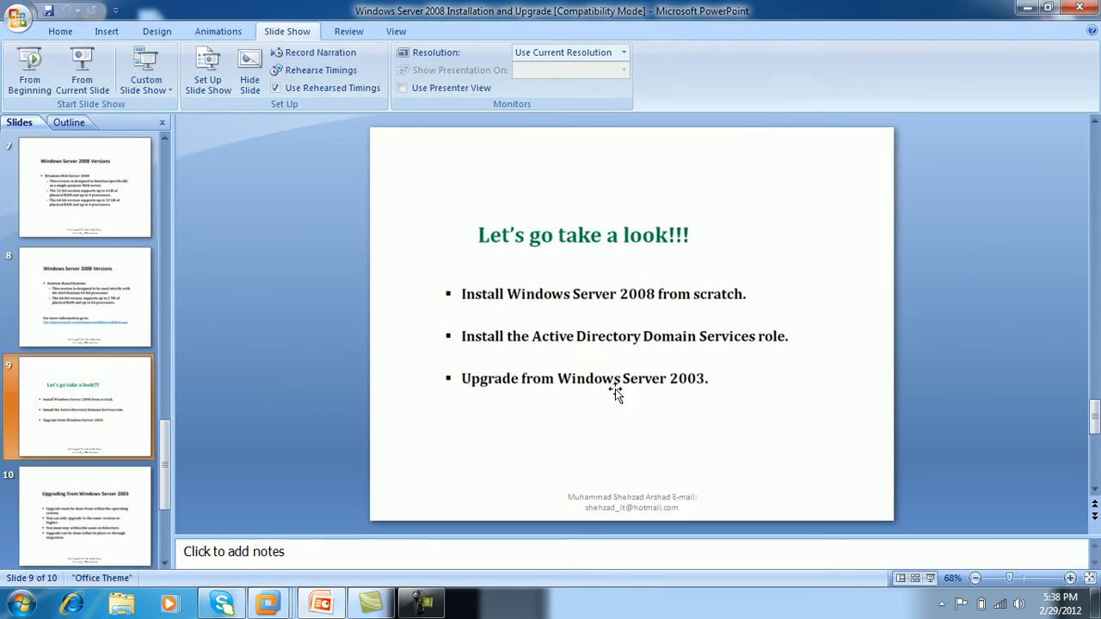
click(434, 600)
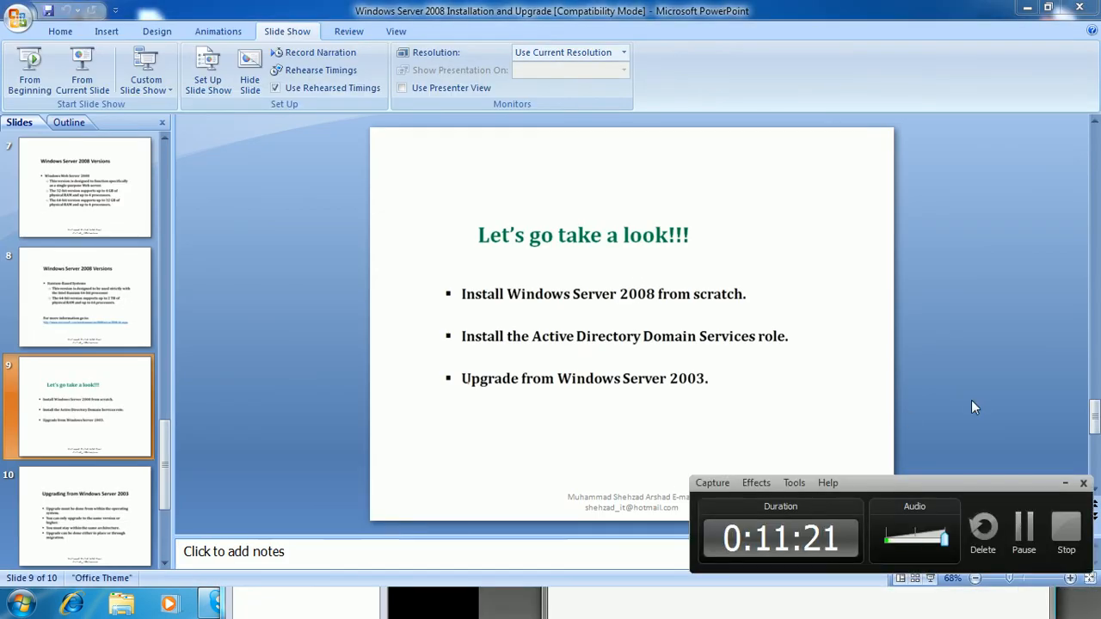
click(1023, 528)
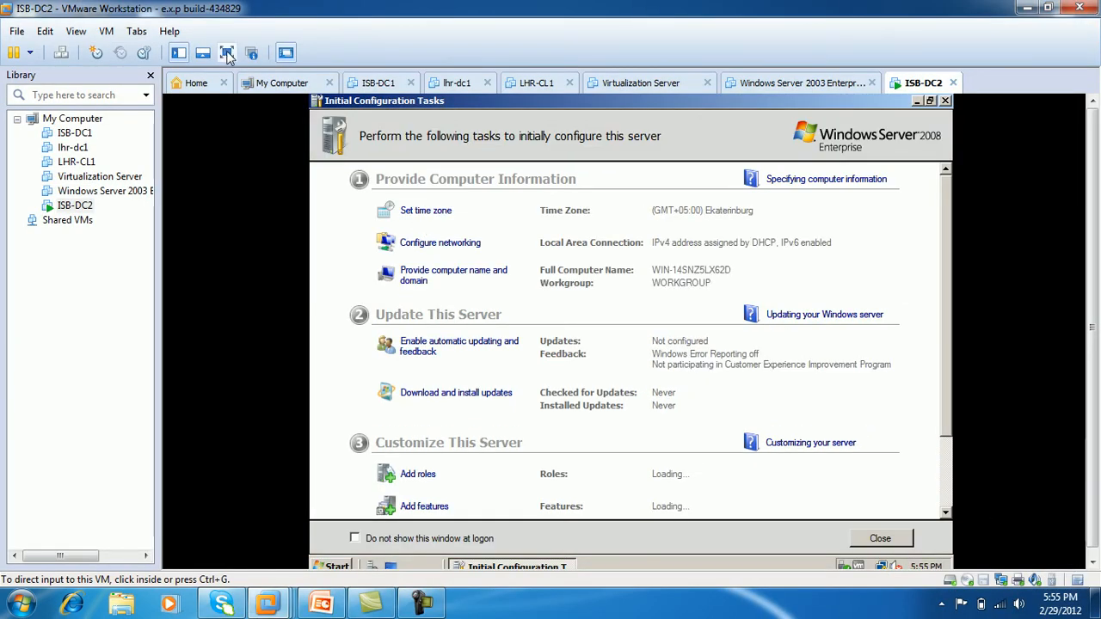
- Bring ISB-DC2 back full screen and open Configure networking from Initial Configuration Tasks
click(422, 603)
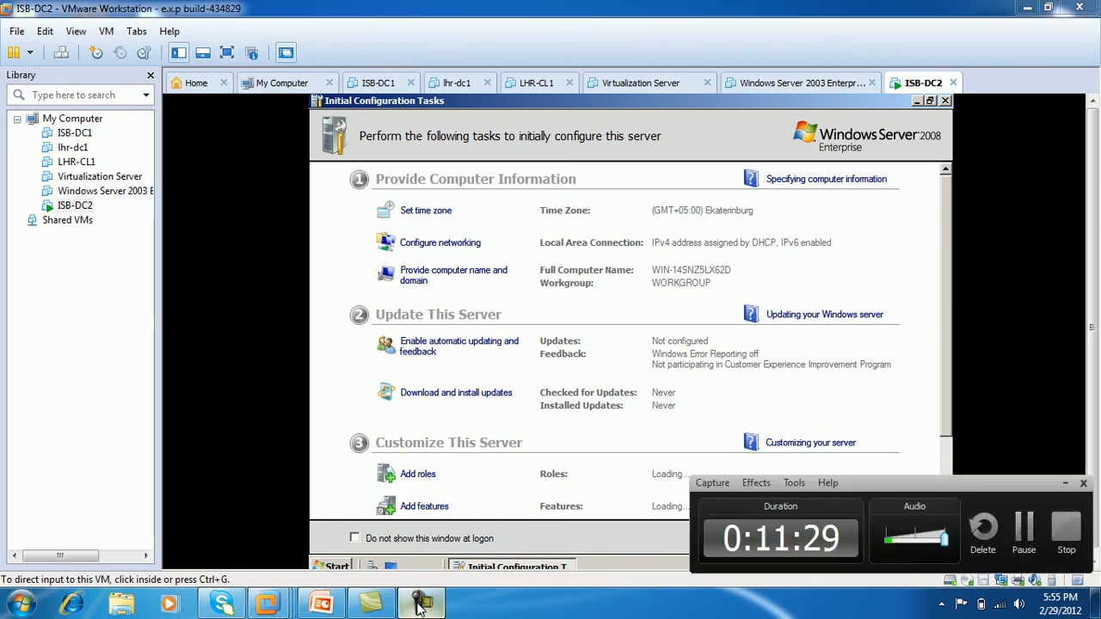
click(1066, 483)
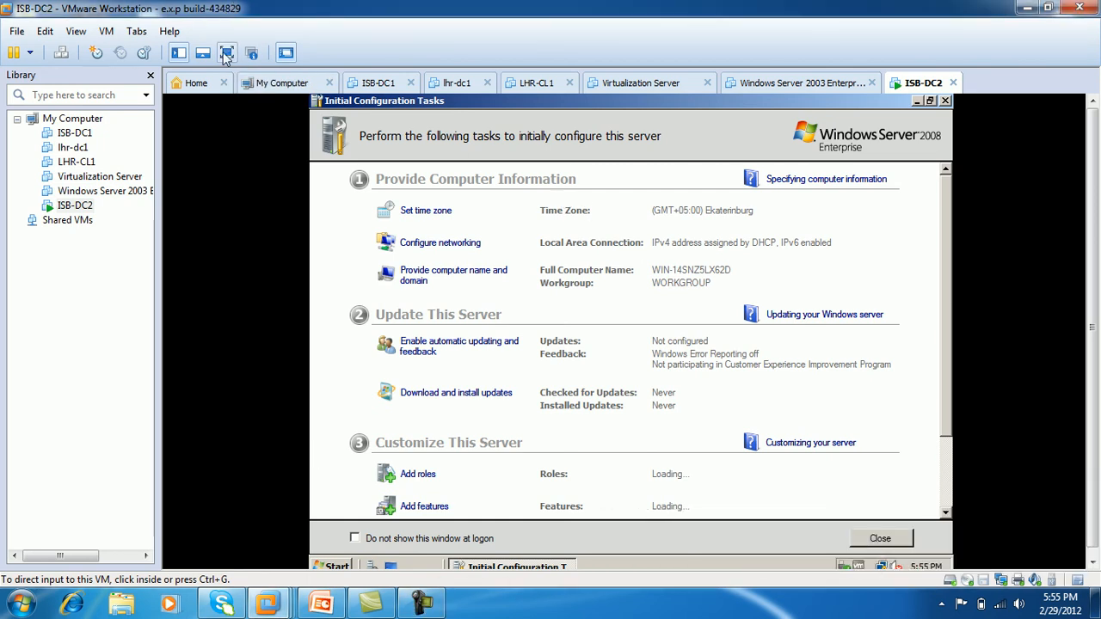
click(227, 53)
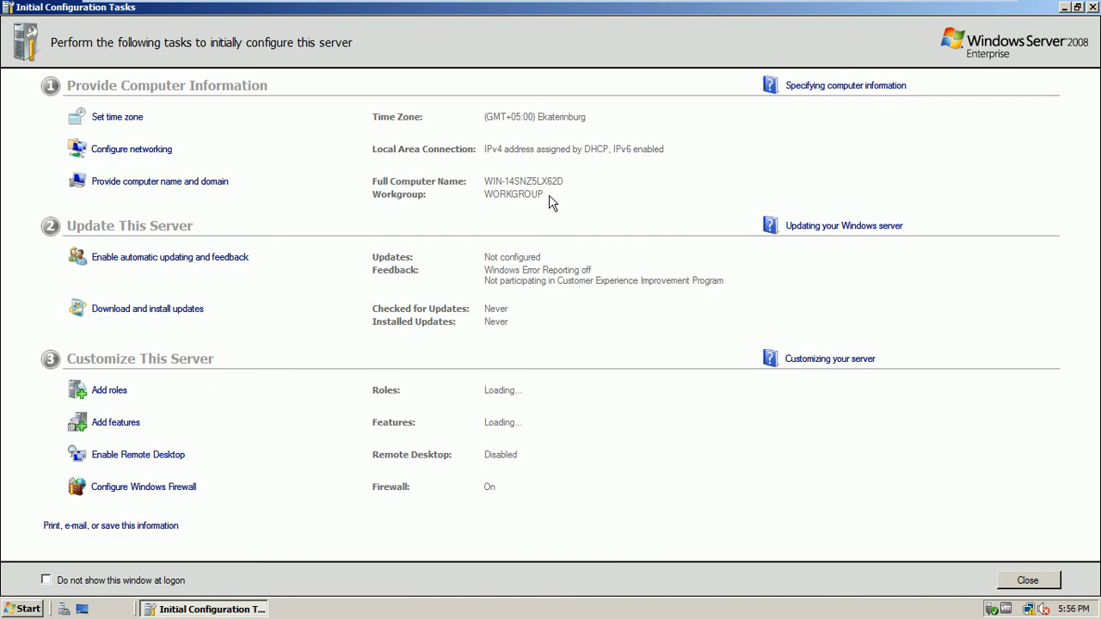
click(155, 149)
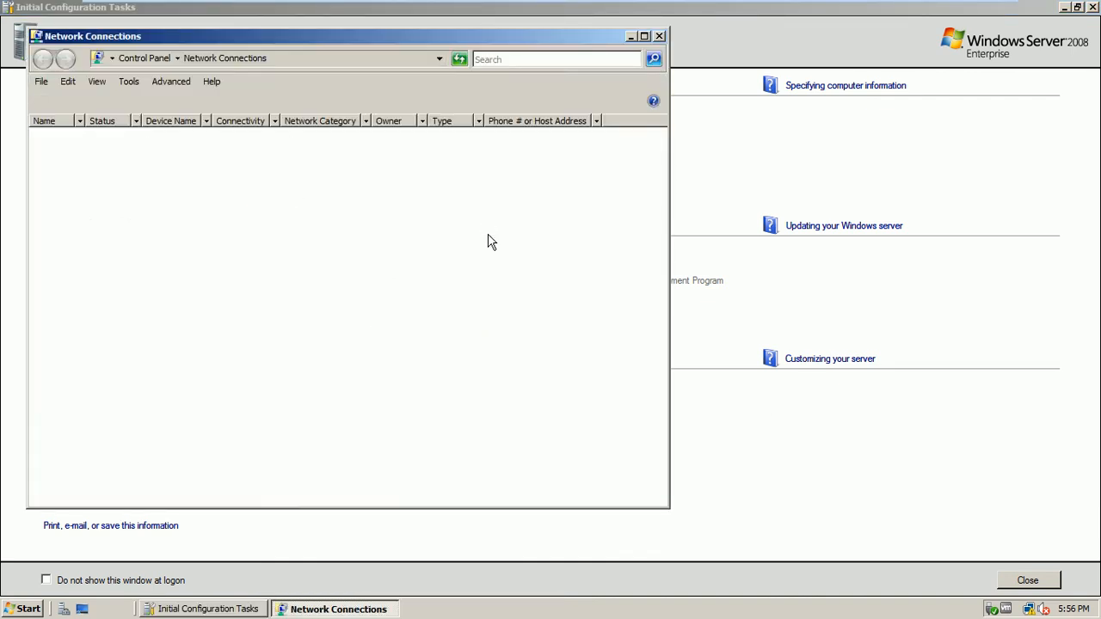
- In Local Area Connection properties, disable IPv6 and open the IPv4 settings
click(138, 172)
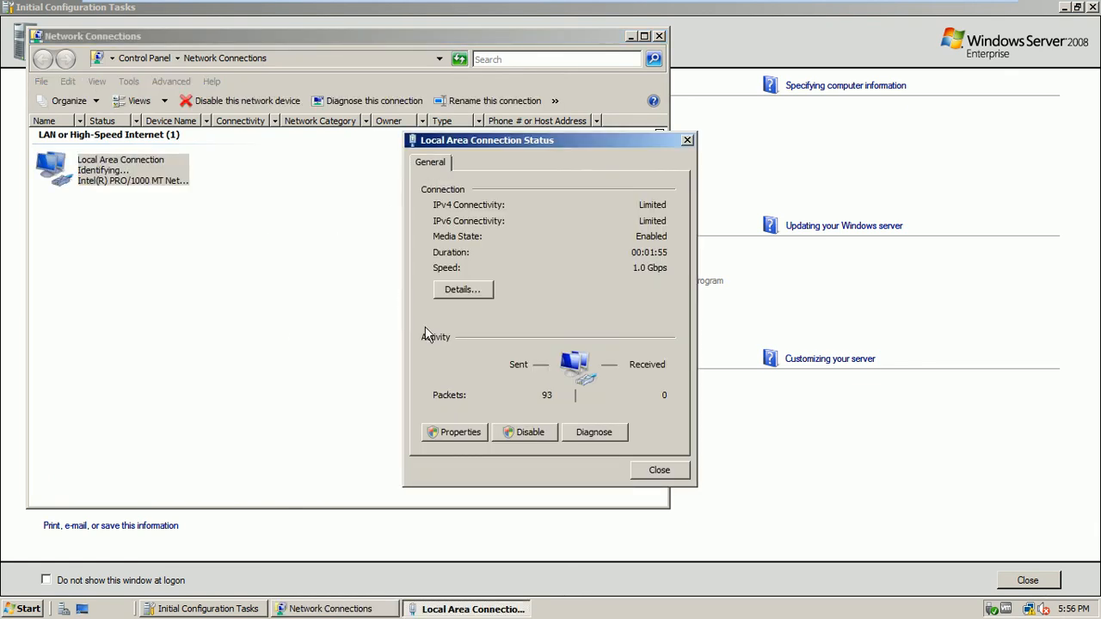
click(446, 433)
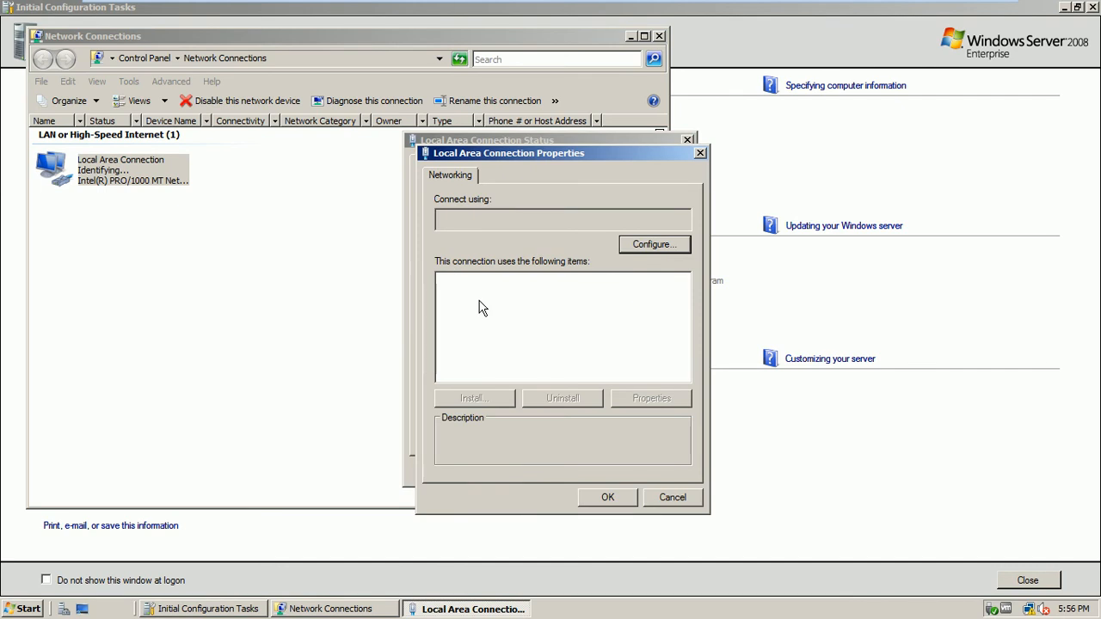
click(446, 321)
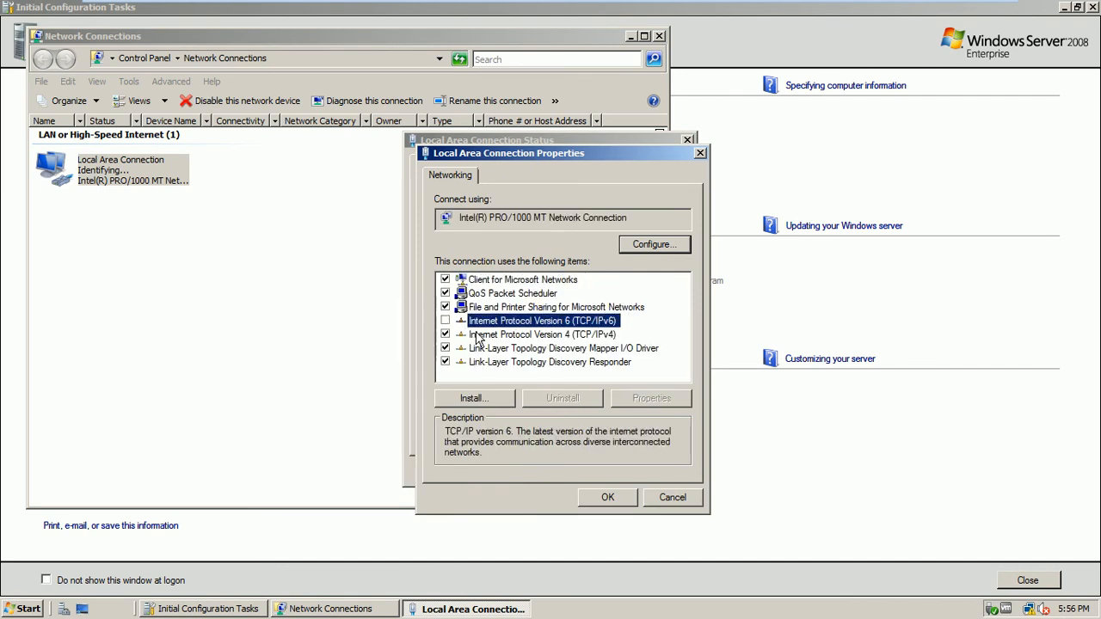
click(484, 335)
click(651, 399)
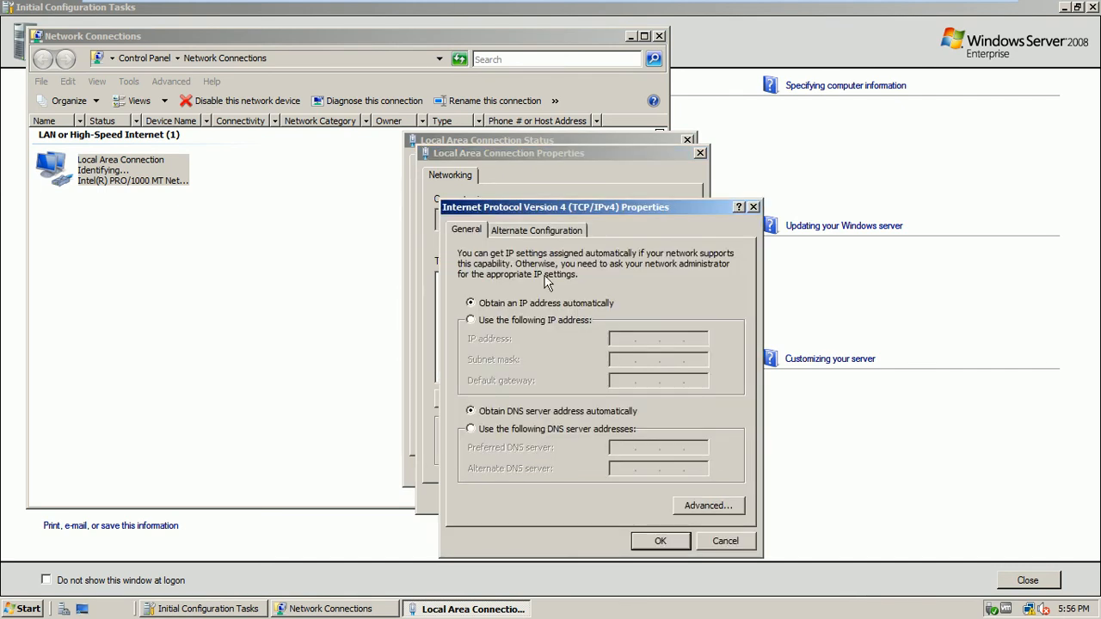
- Assign static IP 192.168.10.2 with mask 255.255.255.0, save it, and close the network windows
click(550, 320)
click(627, 339)
text(192.168.10.)
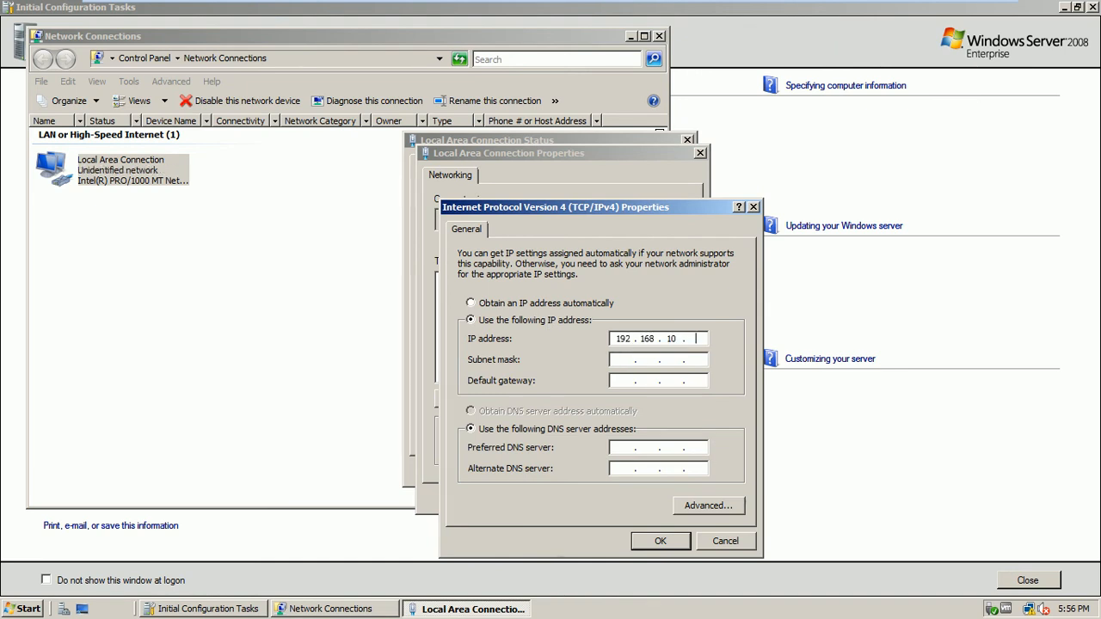
text(2)
click(624, 360)
click(665, 540)
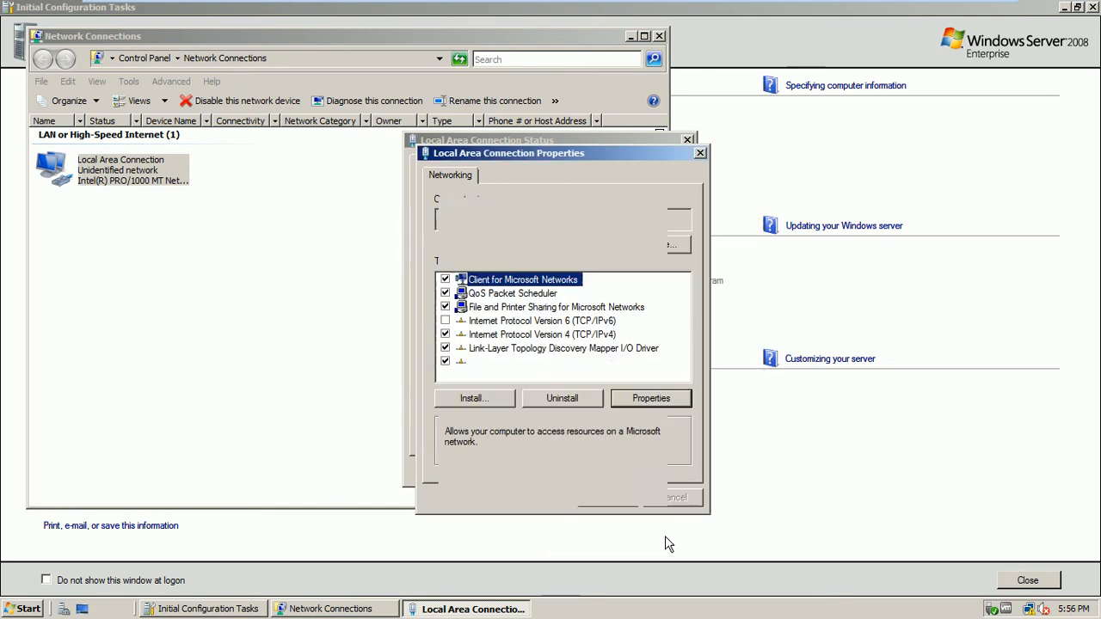
click(613, 497)
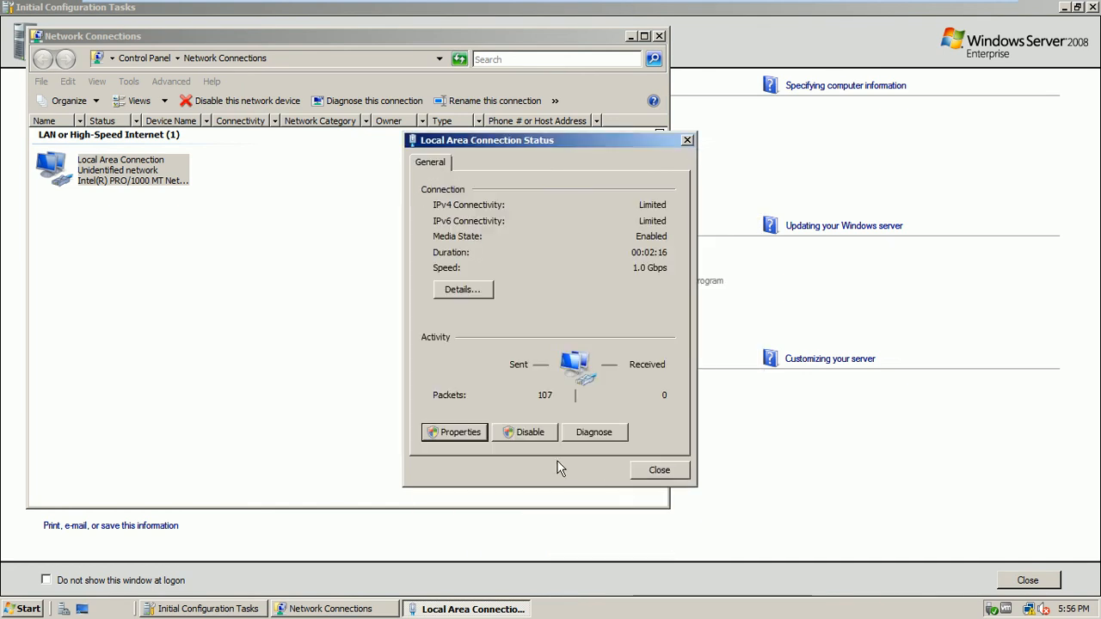
click(659, 471)
click(659, 36)
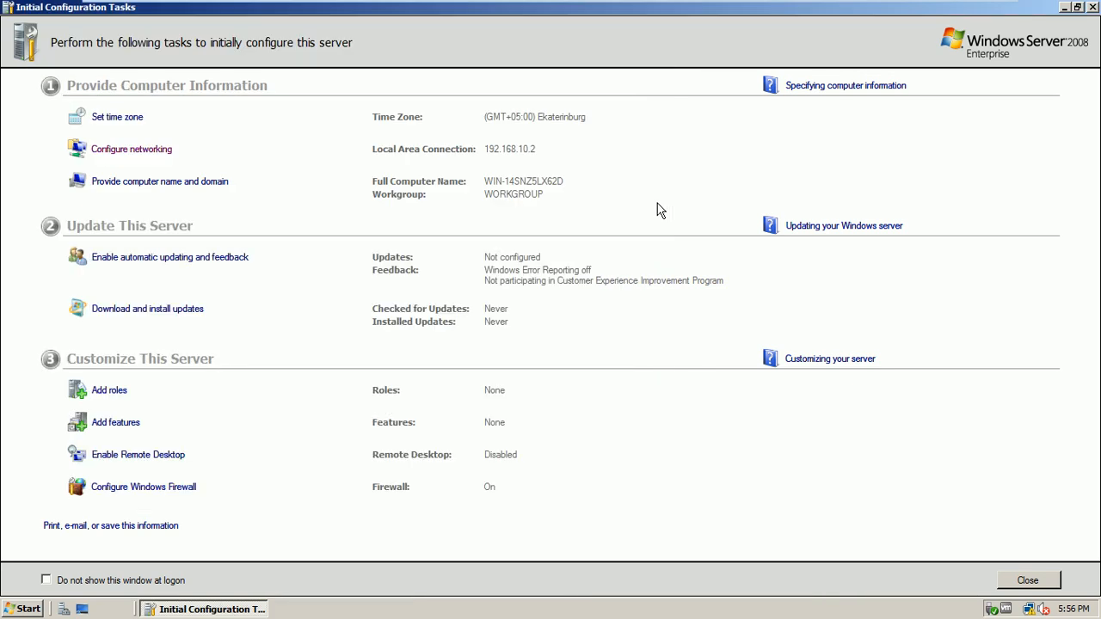
click(133, 119)
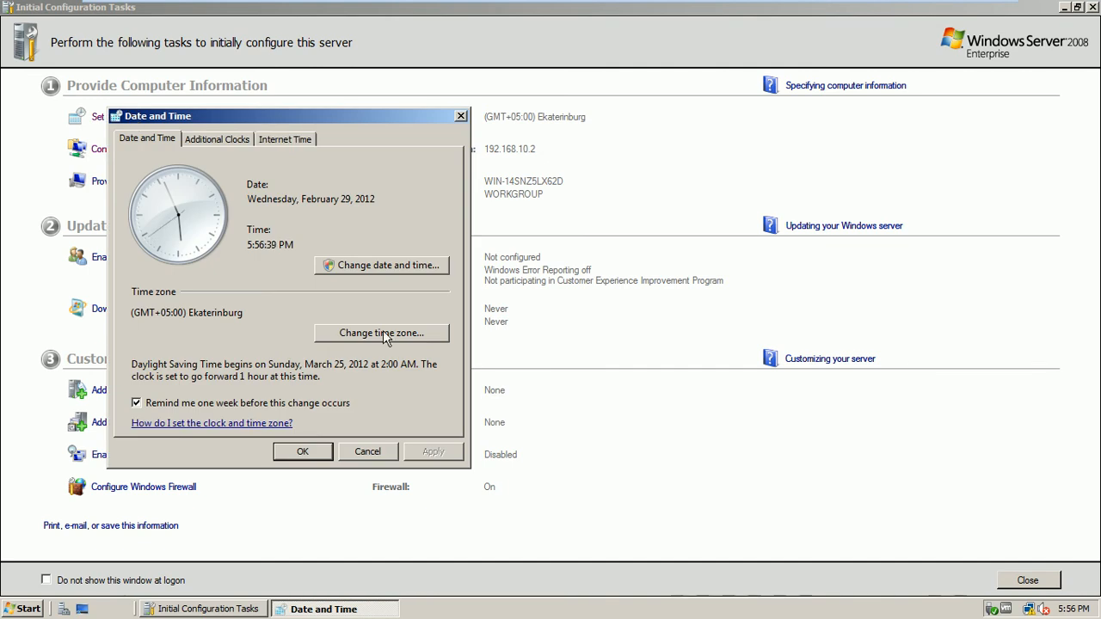
click(397, 266)
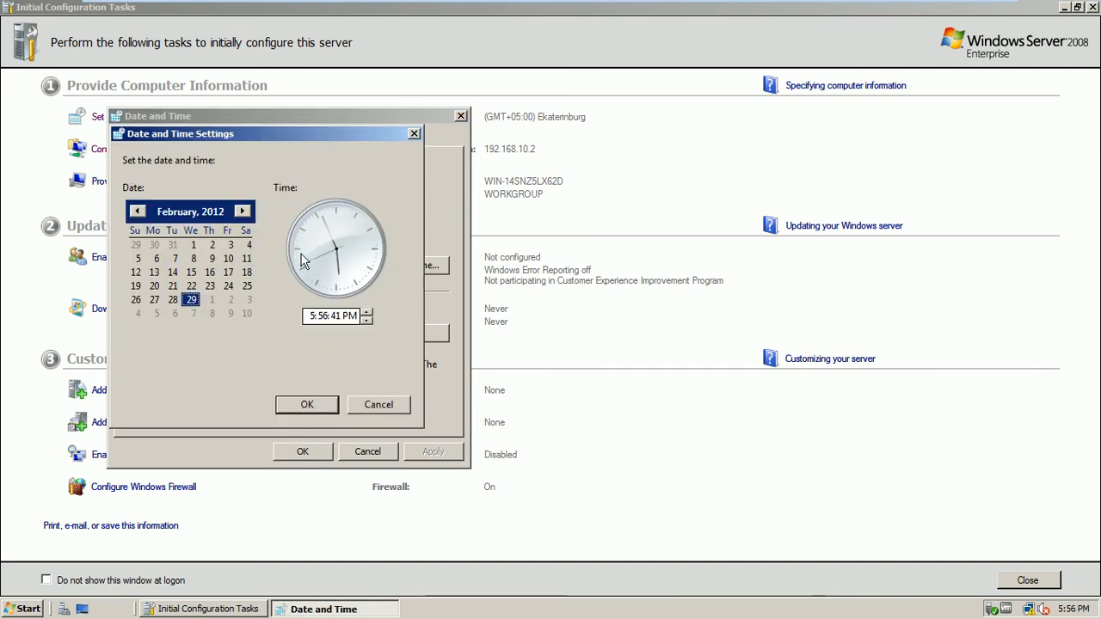
click(379, 404)
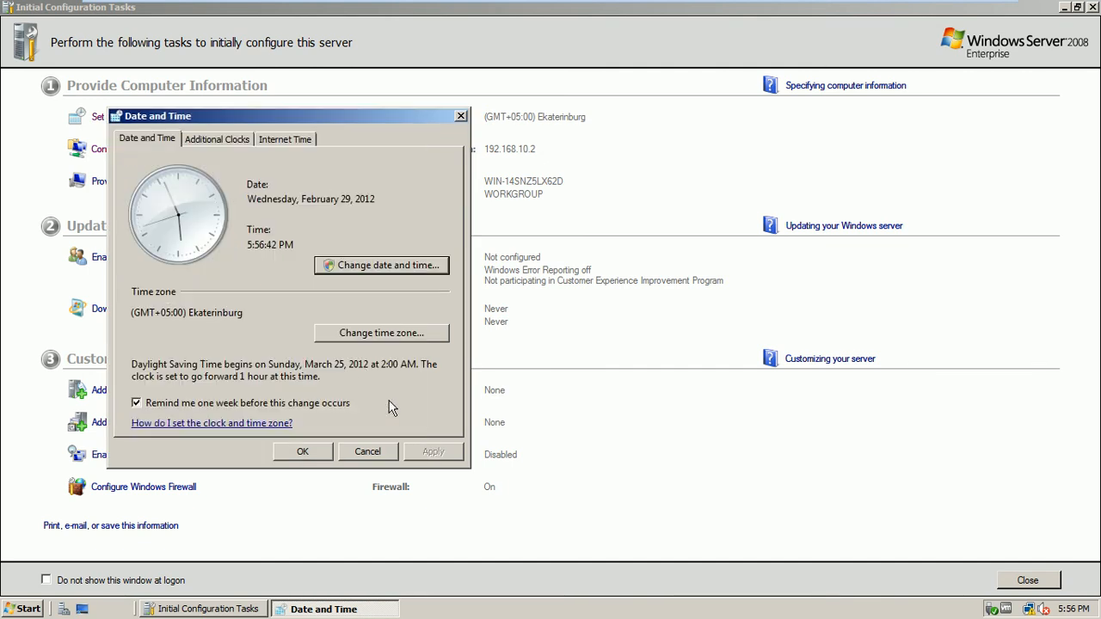
click(360, 334)
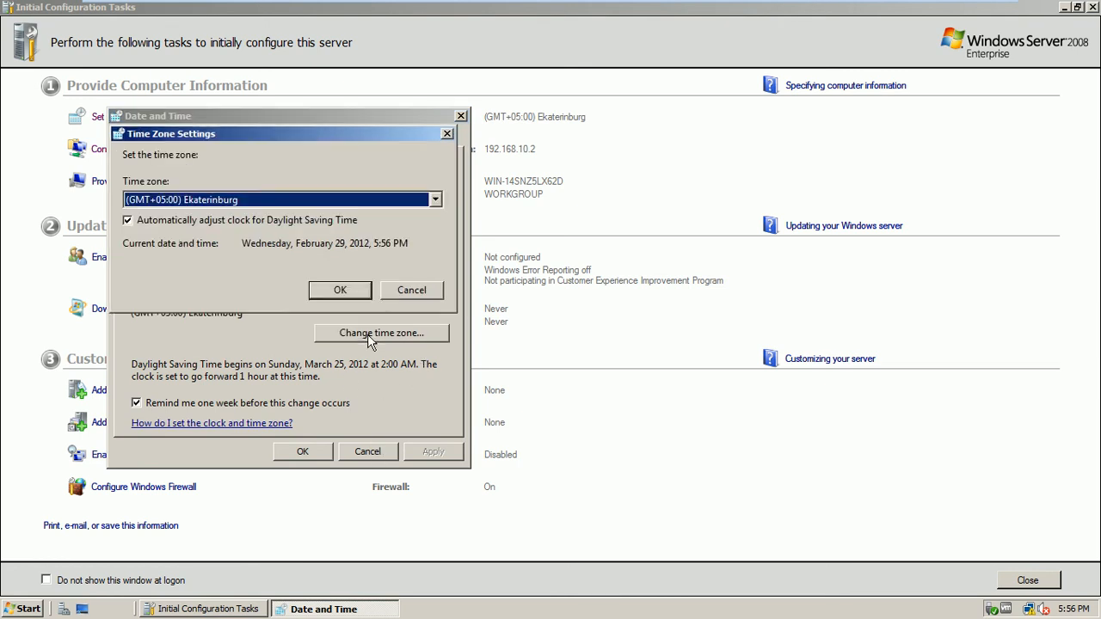
click(268, 204)
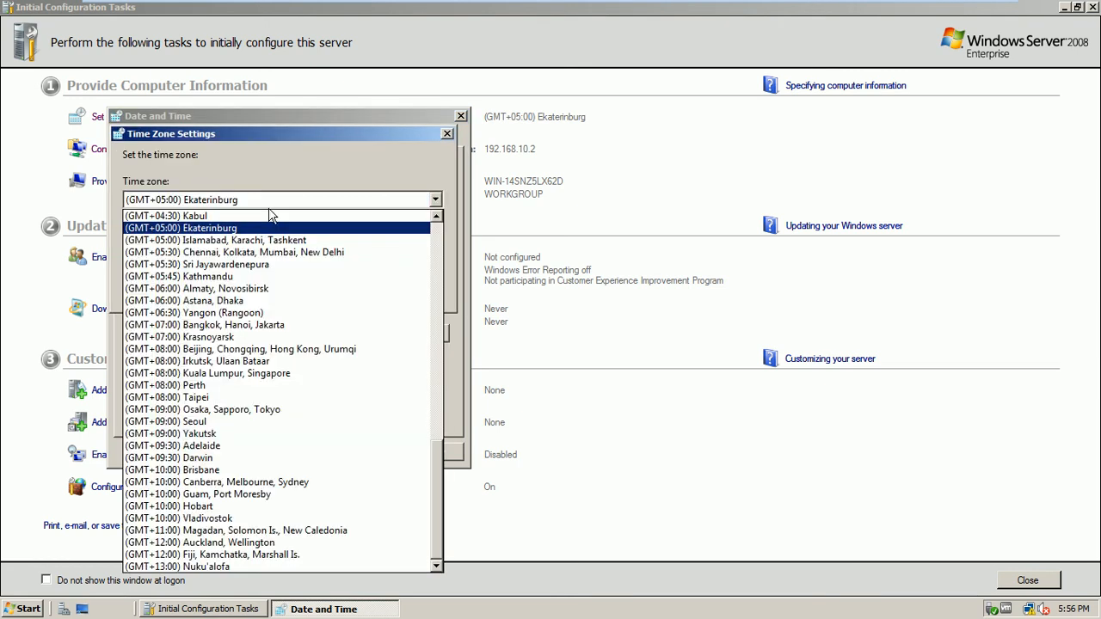
click(394, 146)
click(417, 295)
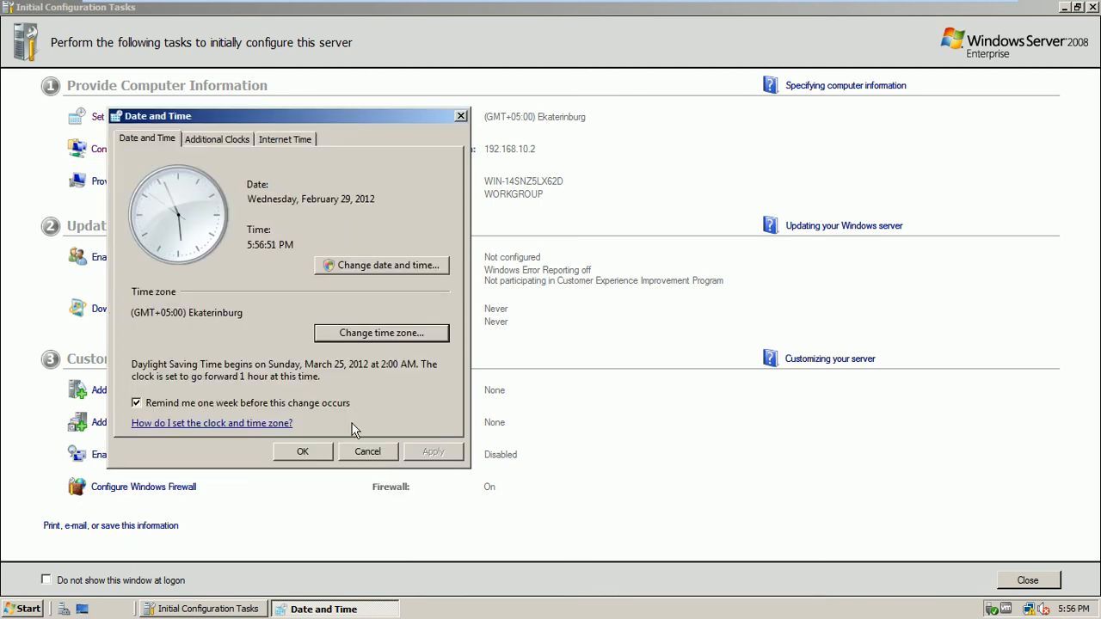
click(365, 451)
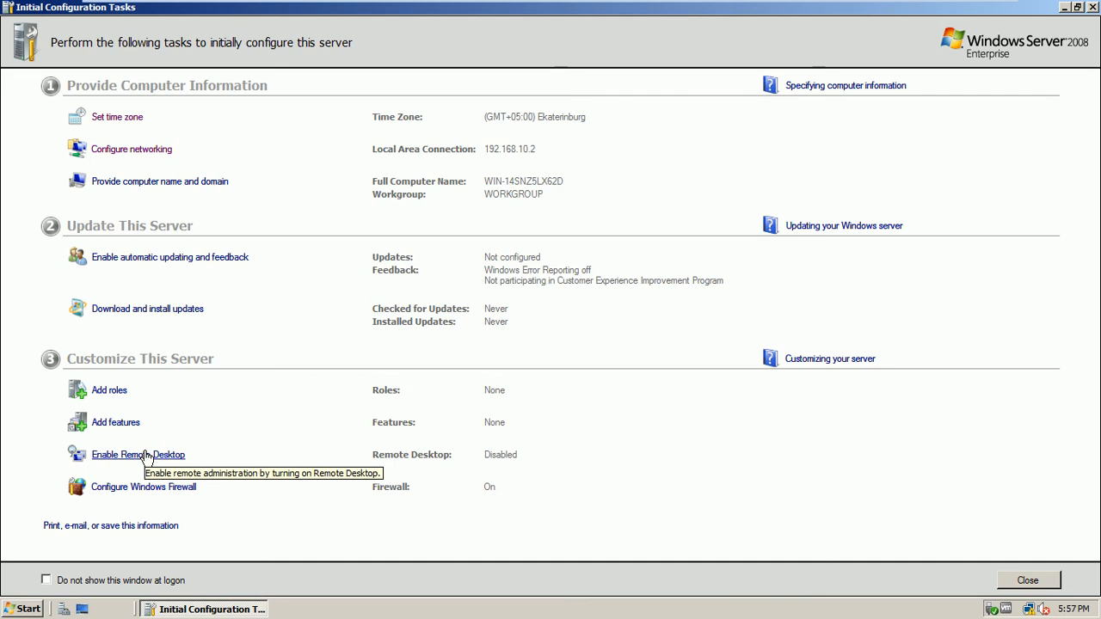
- Set Windows Firewall to Off through Configure Windows Firewall and close the Firewall window
click(145, 489)
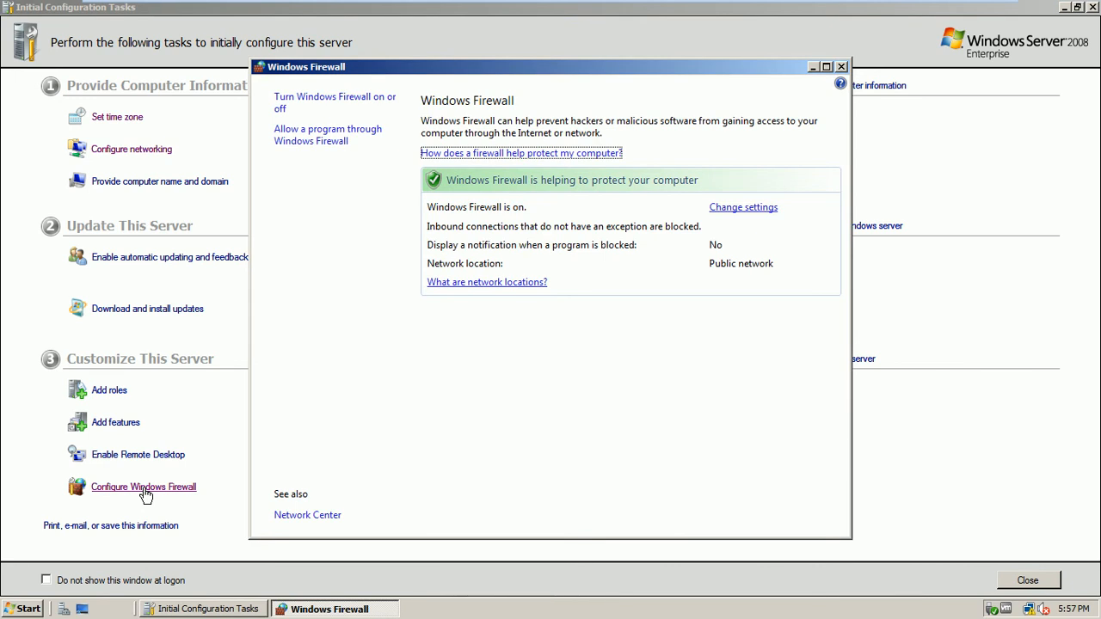
click(319, 98)
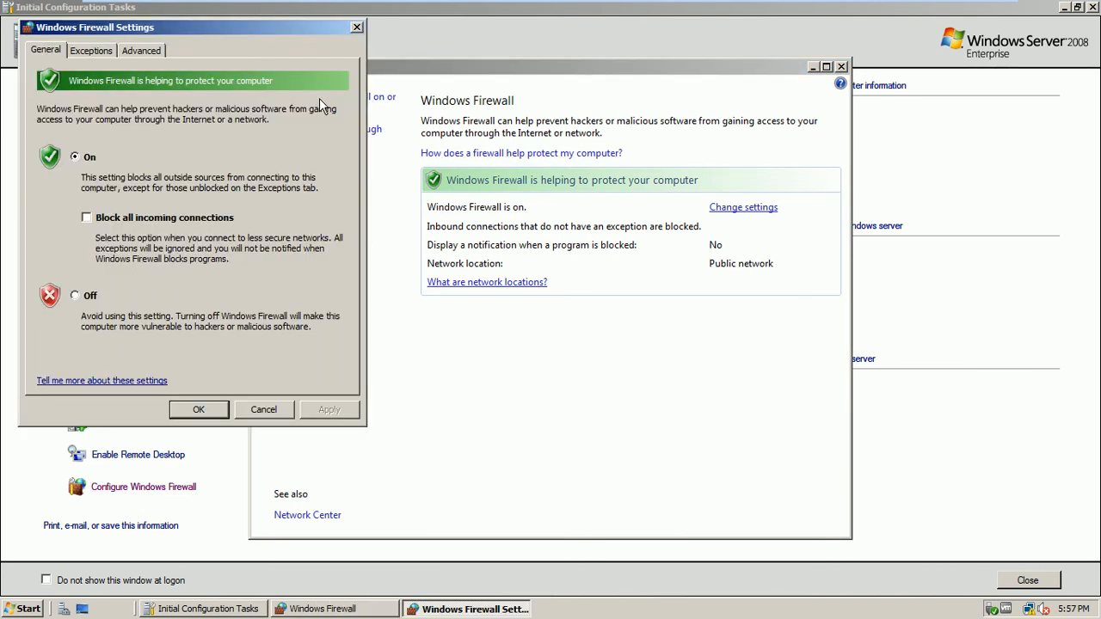
click(75, 295)
click(206, 411)
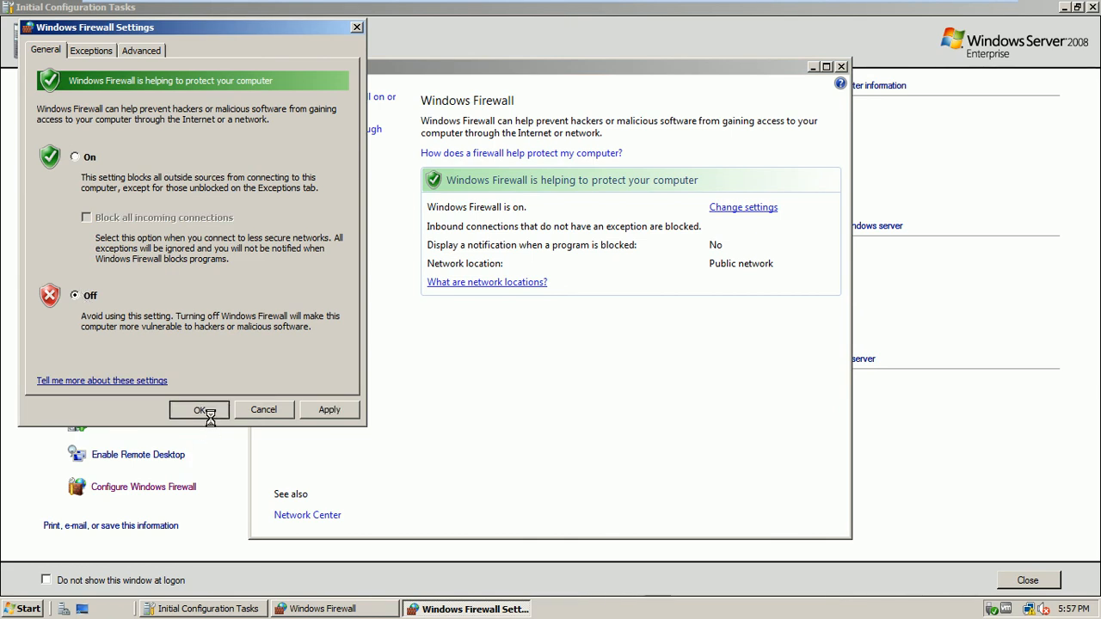
click(841, 66)
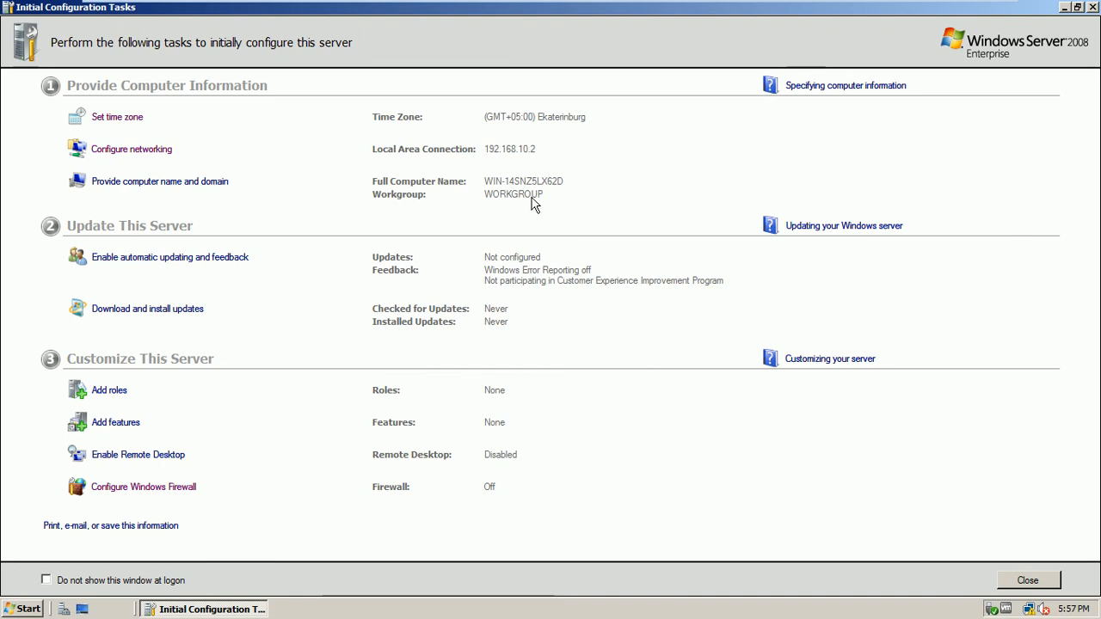
- Replace the computer name with ISB-DC2 in the computer name settings
click(196, 183)
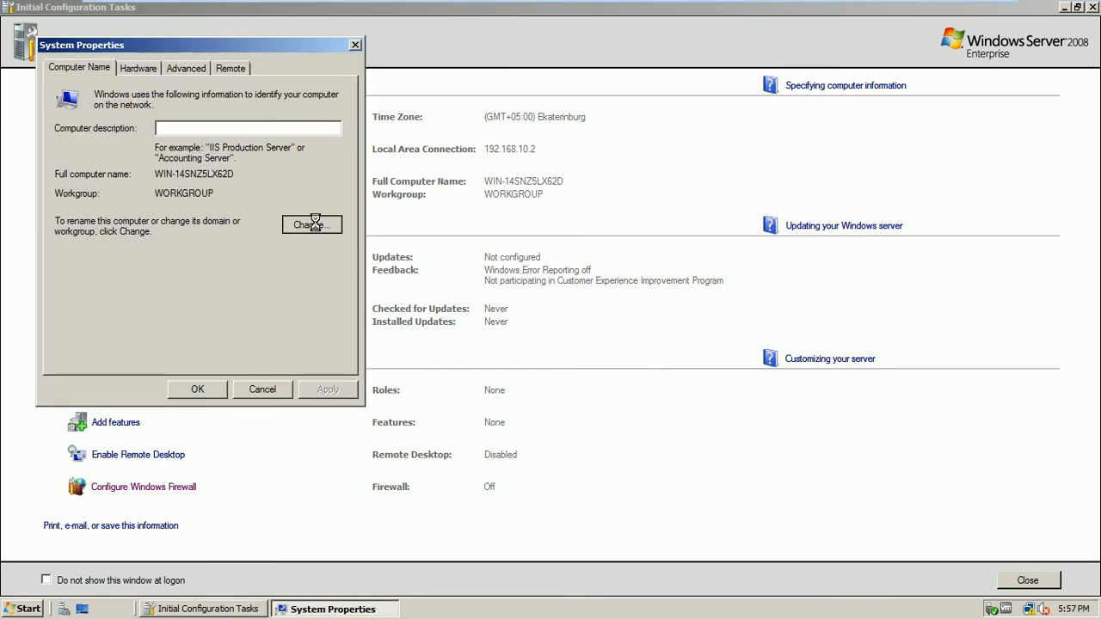
click(312, 225)
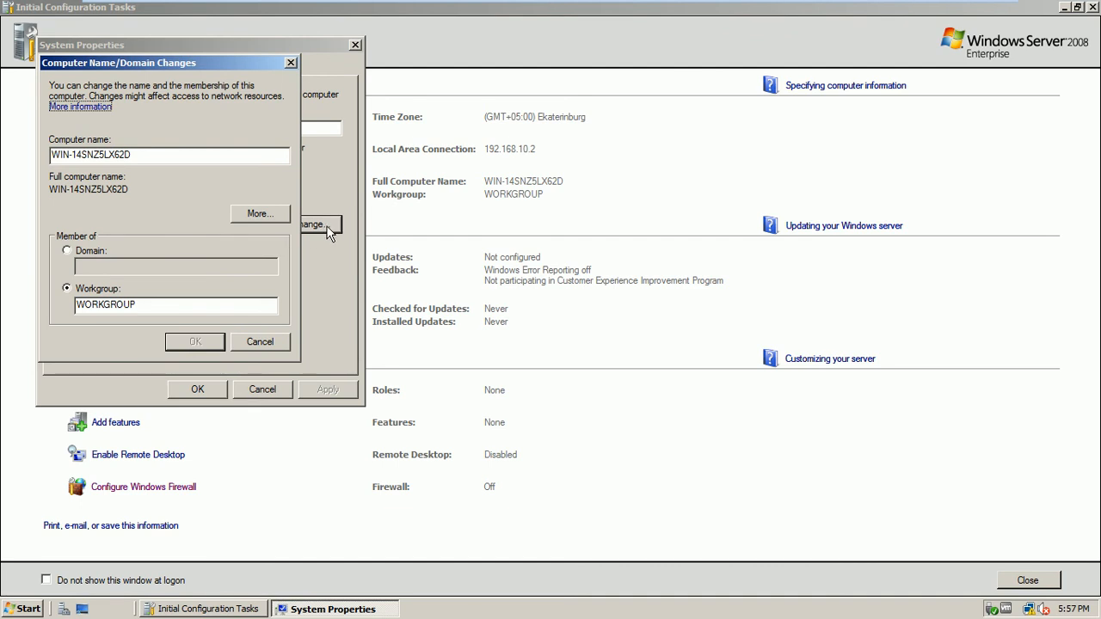
drag(154, 153, 4, 186)
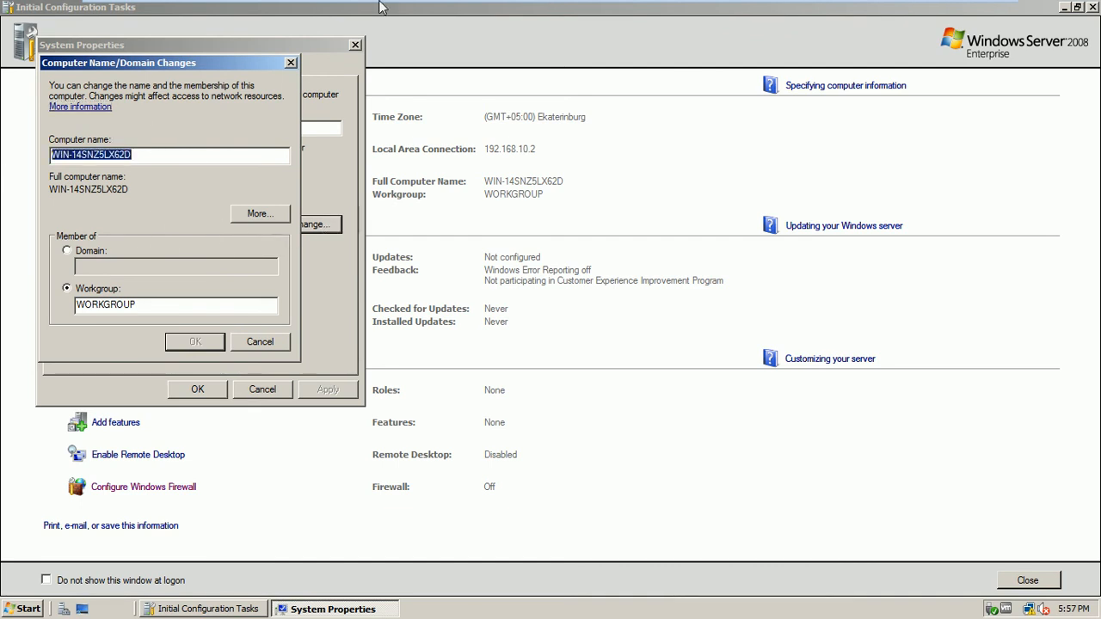
mouse_move(401, 7)
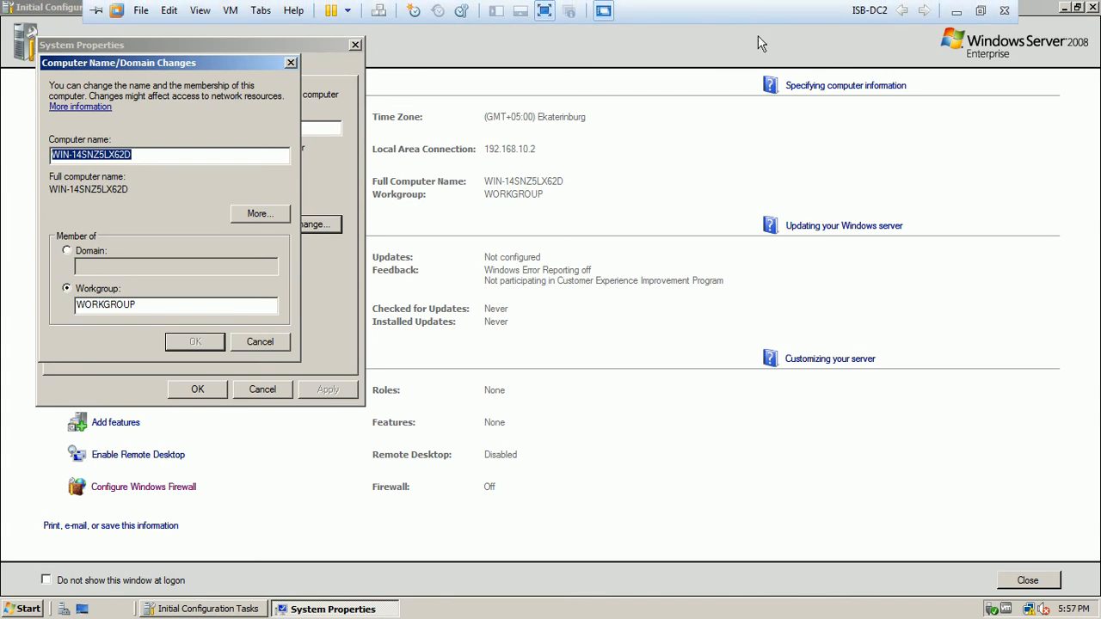
text(I)
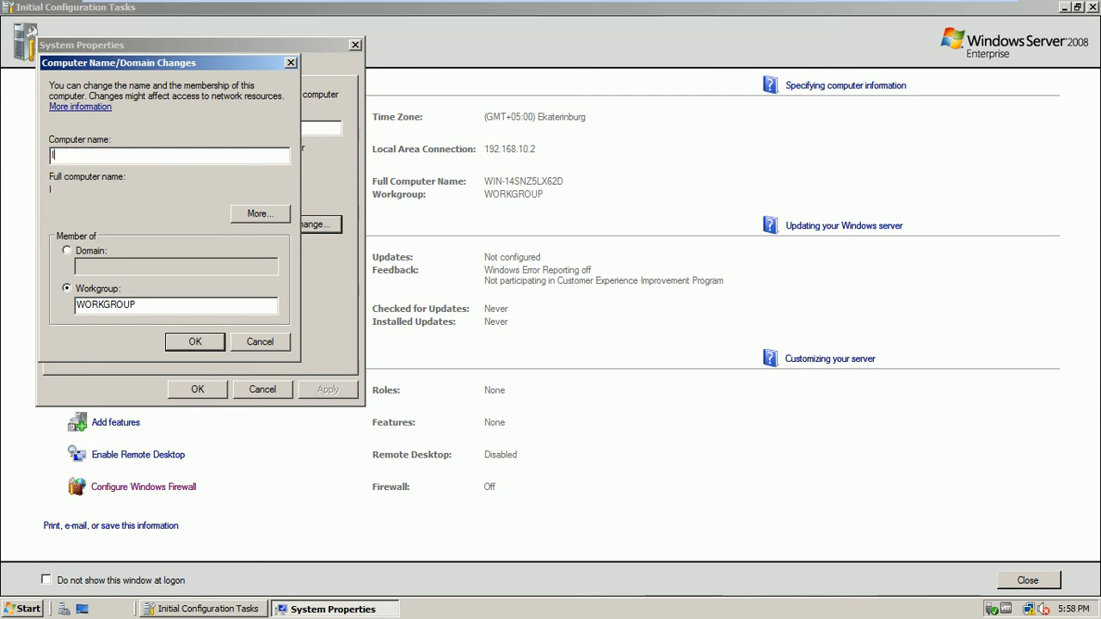
text(SB-DC2)
click(191, 341)
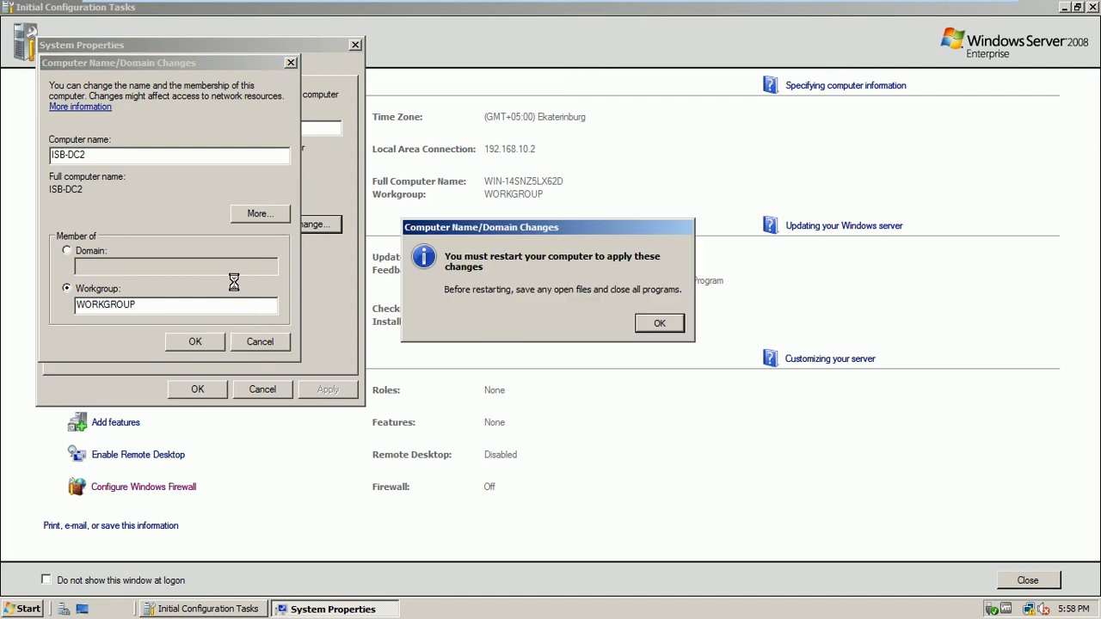
- Acknowledge the restart notice, close System Properties, and restart the server now
click(658, 324)
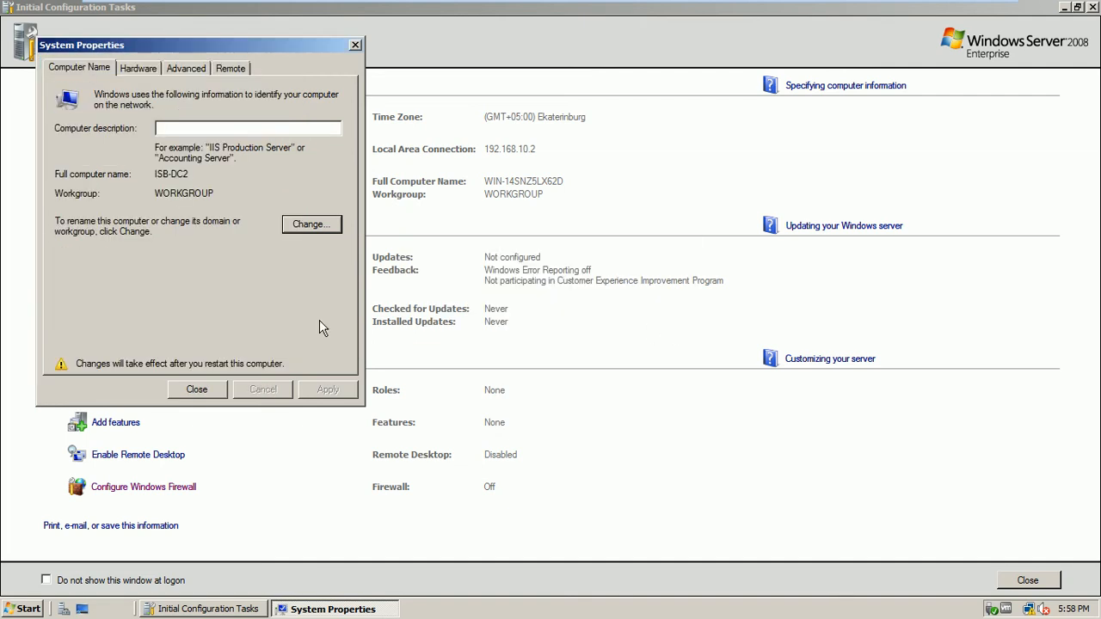
click(222, 389)
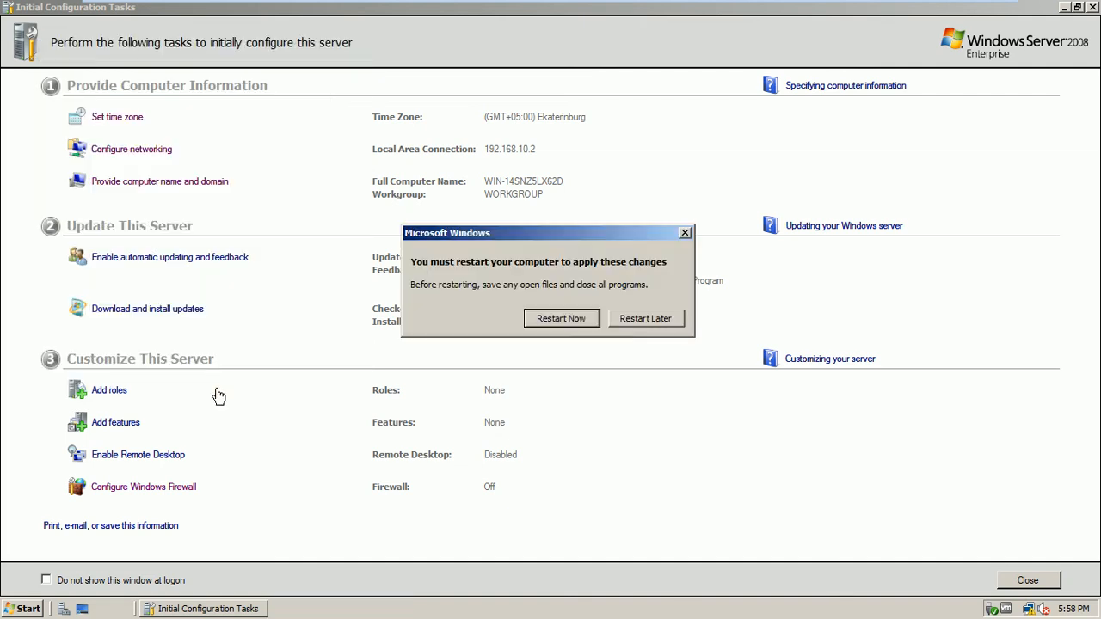
click(565, 320)
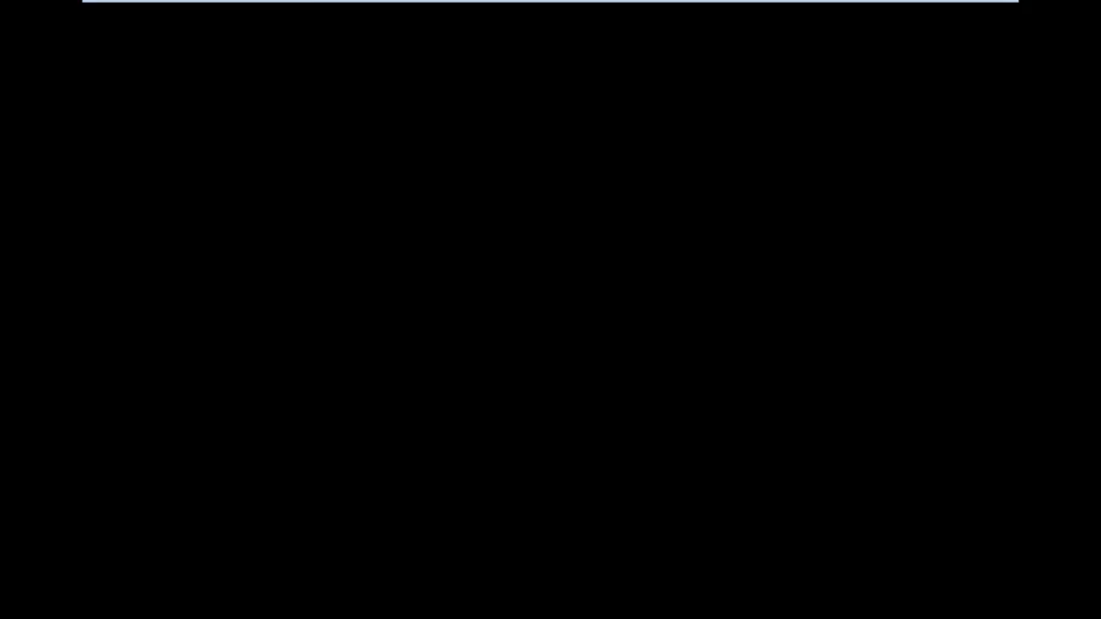
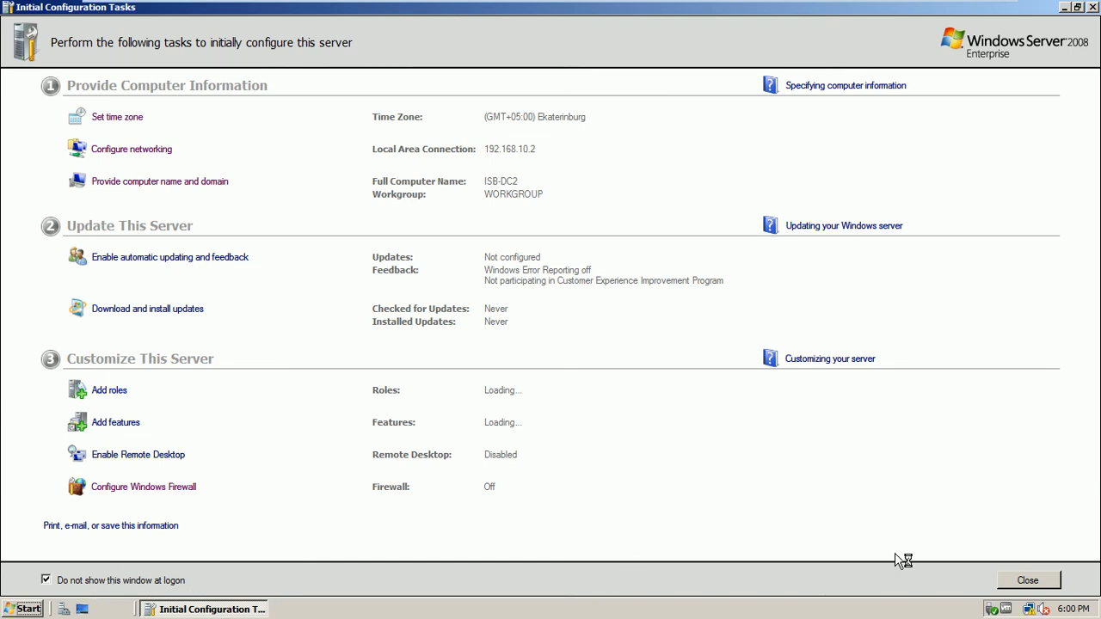
- Close Initial Configuration Tasks and start the Add Roles Wizard from Server Manager's Roles page
click(1029, 577)
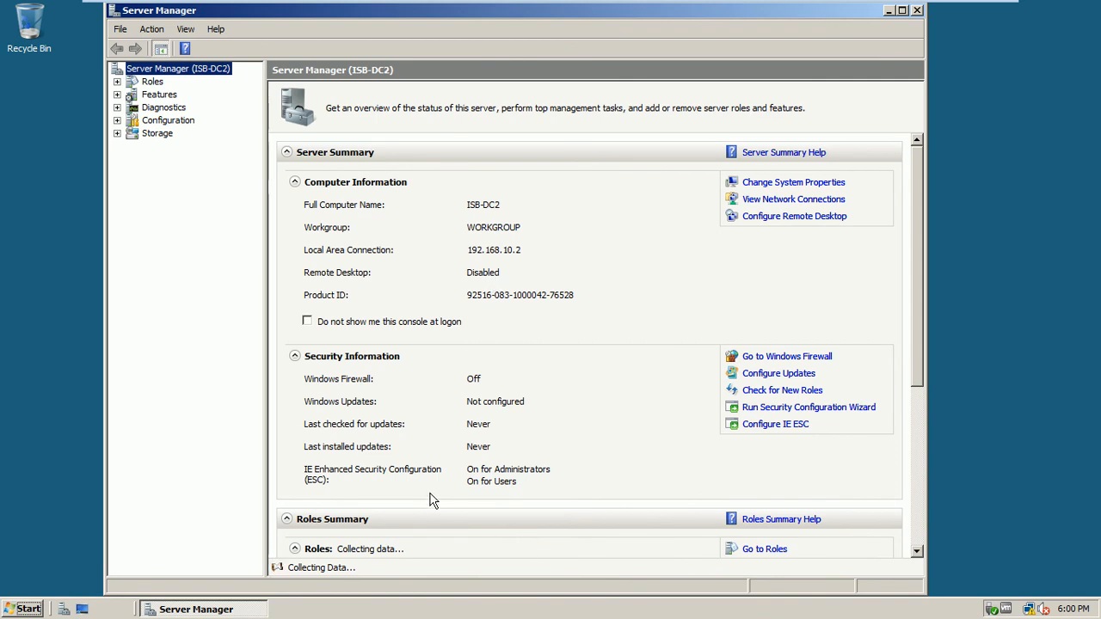
click(155, 84)
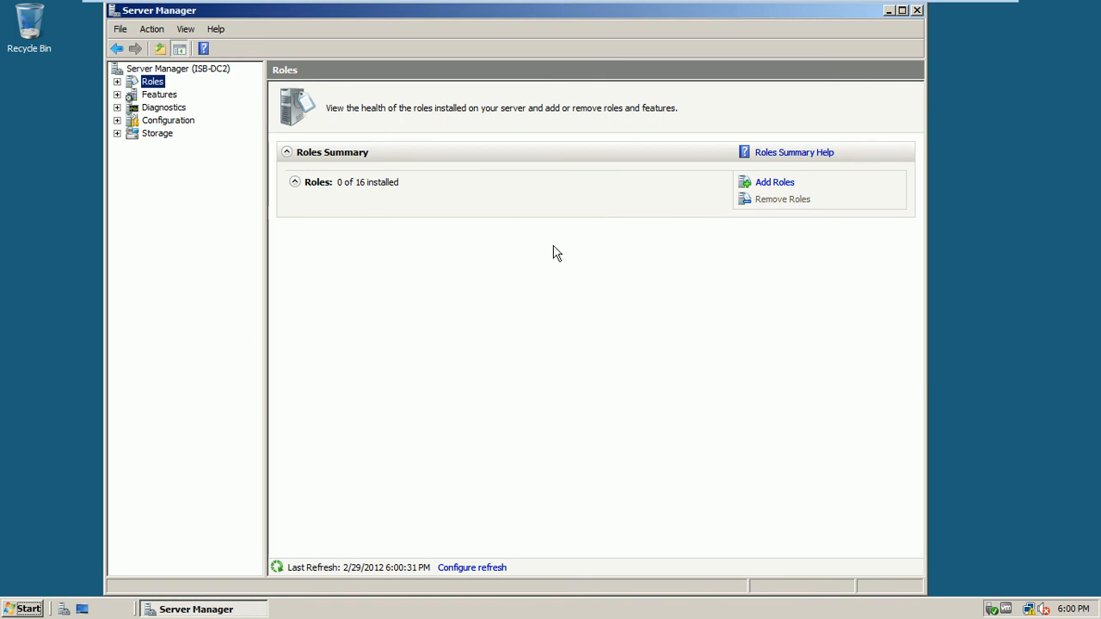
click(789, 189)
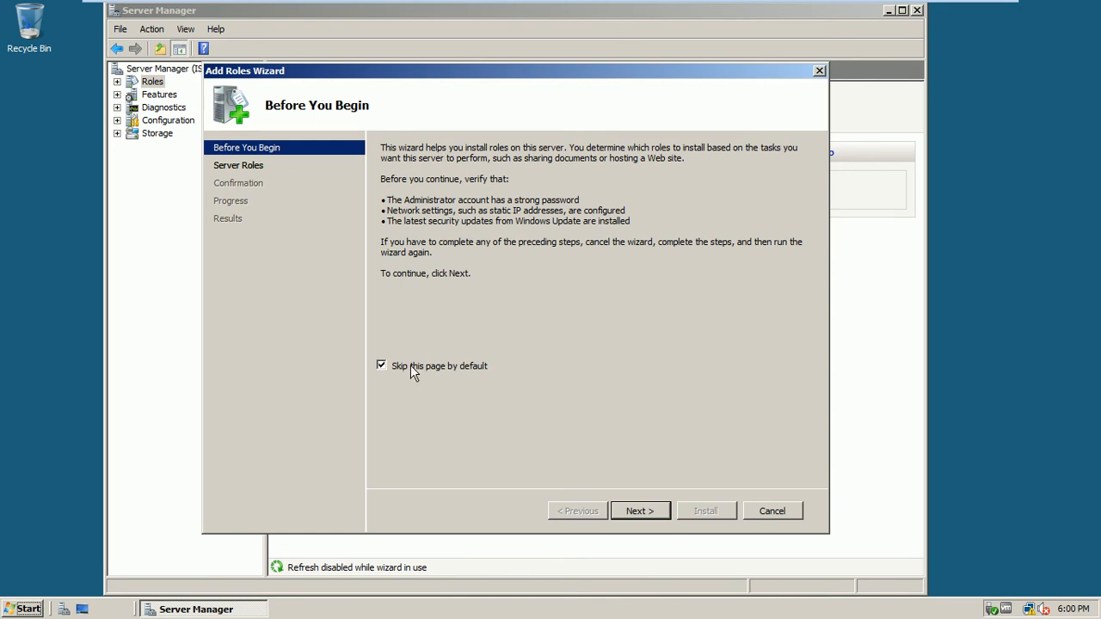
- Select the Active Directory Domain Services role and advance to Confirm Installation Selections
click(649, 514)
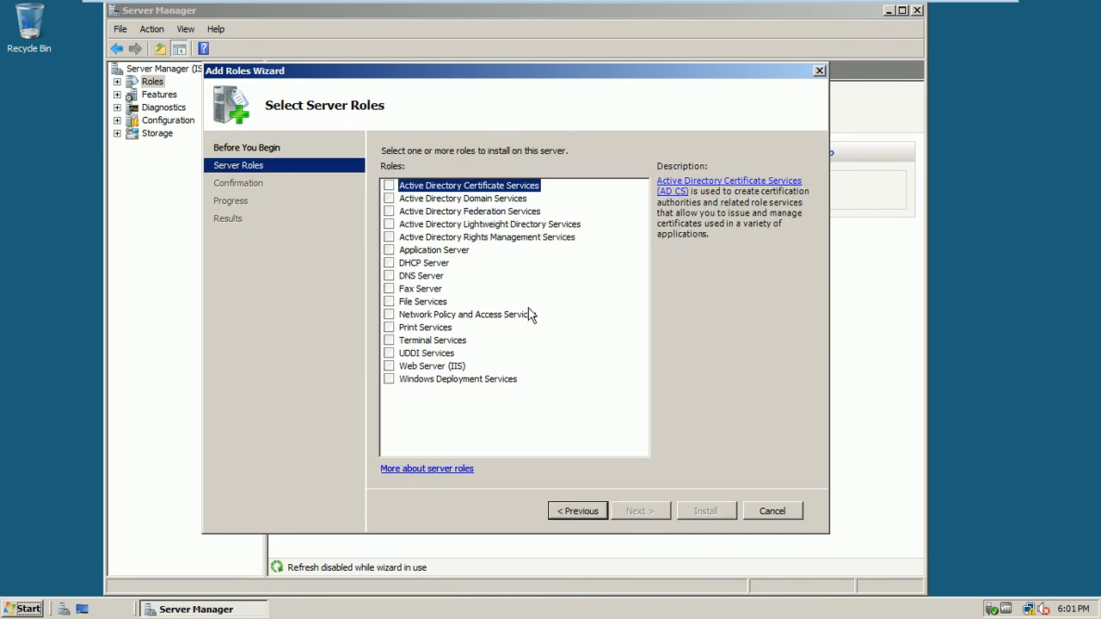
click(389, 198)
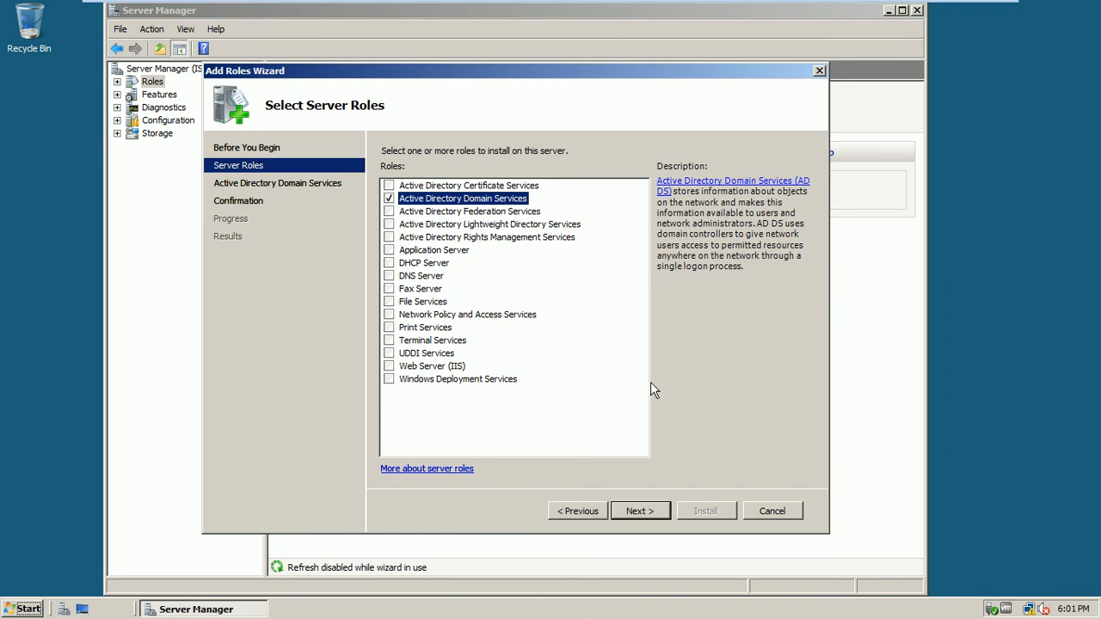
click(648, 513)
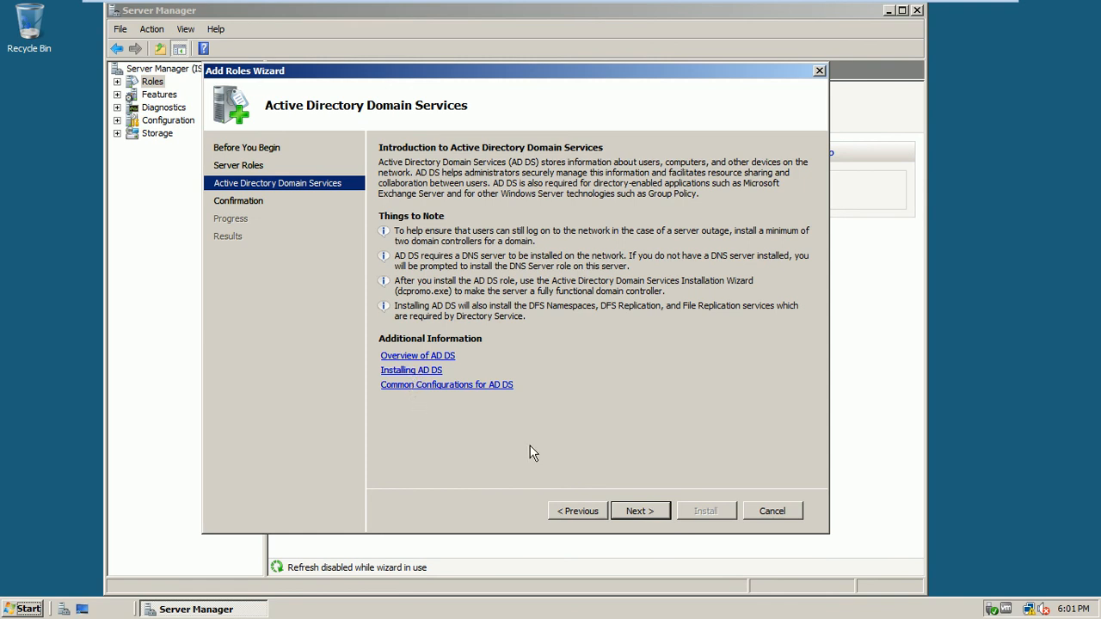
click(632, 509)
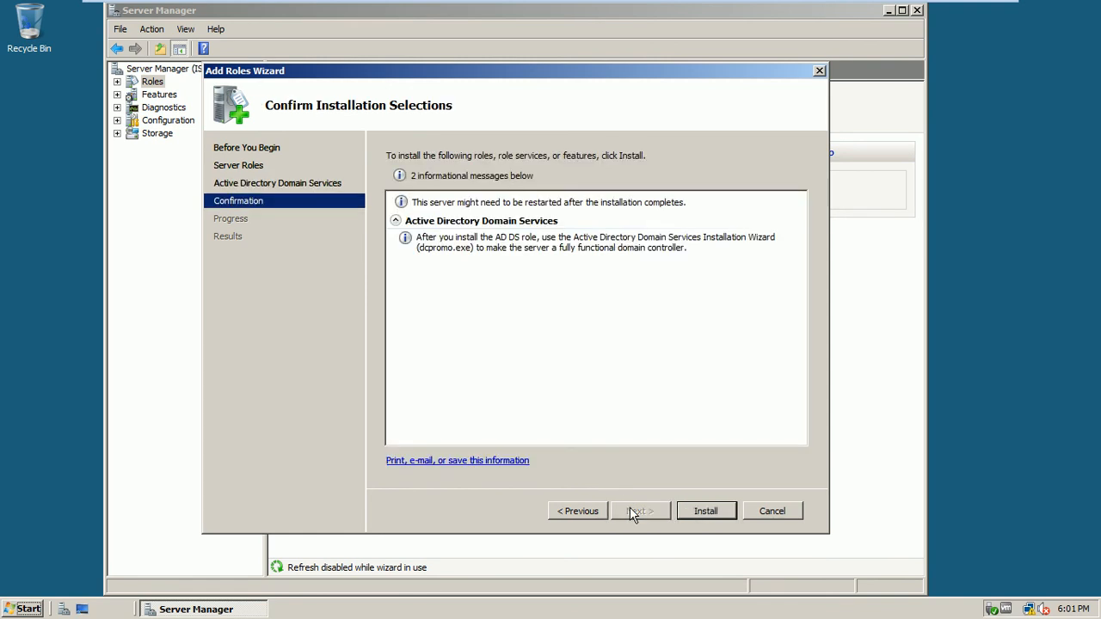
- Install the Active Directory Domain Services role until it reports success, then open the Start menu
click(703, 513)
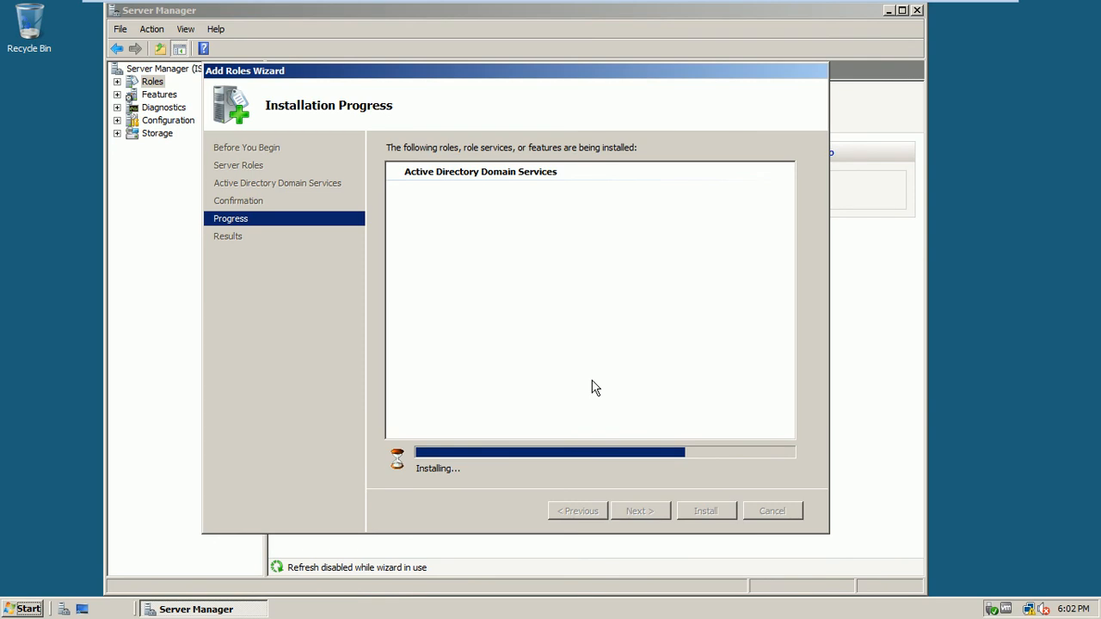
click(28, 610)
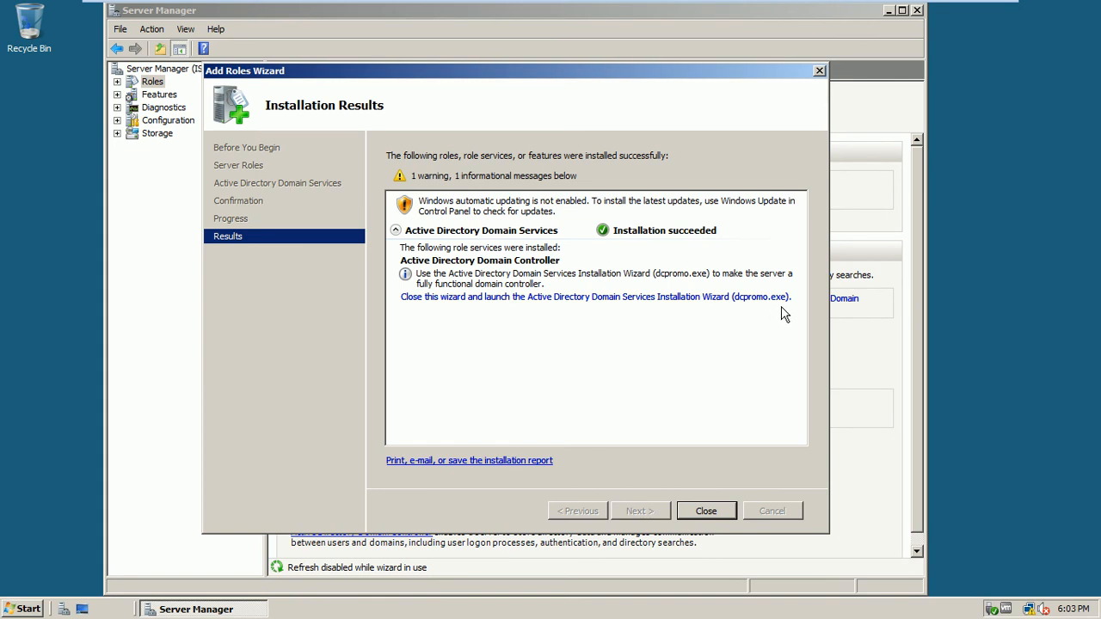
- Launch dcpromo, pass the intro and compatibility pages, and let it install DNS Server automatically
click(695, 301)
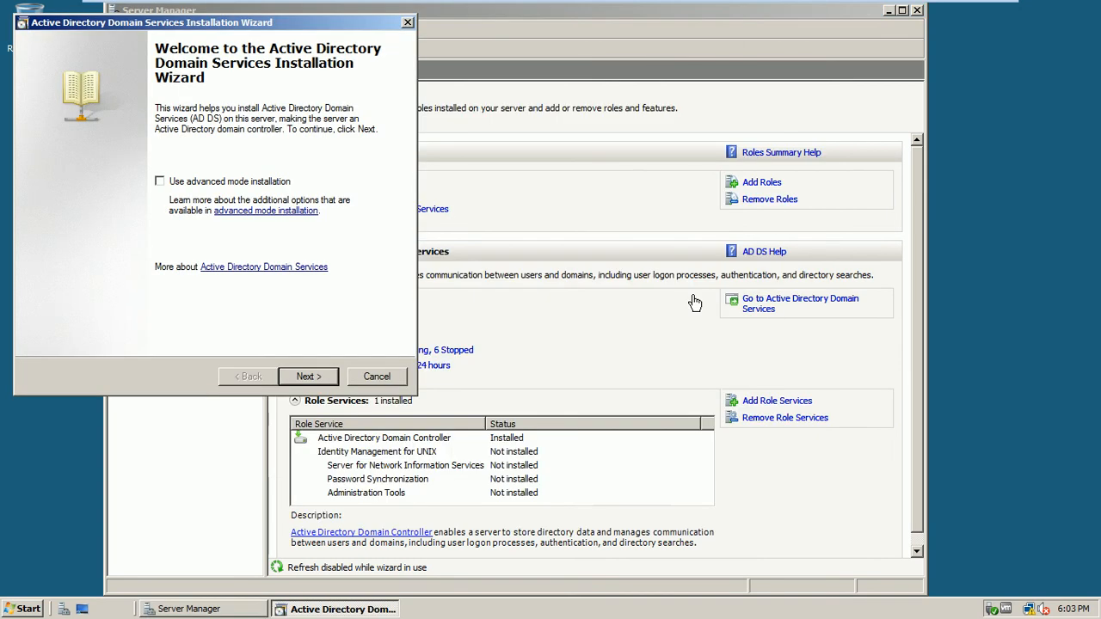
drag(336, 29, 516, 122)
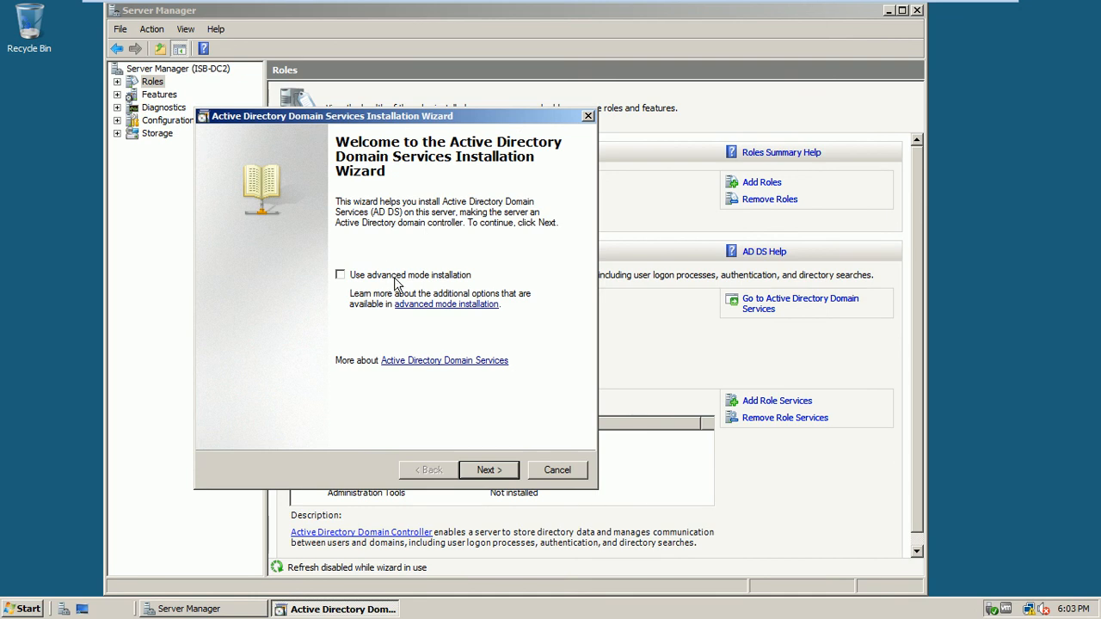
click(493, 473)
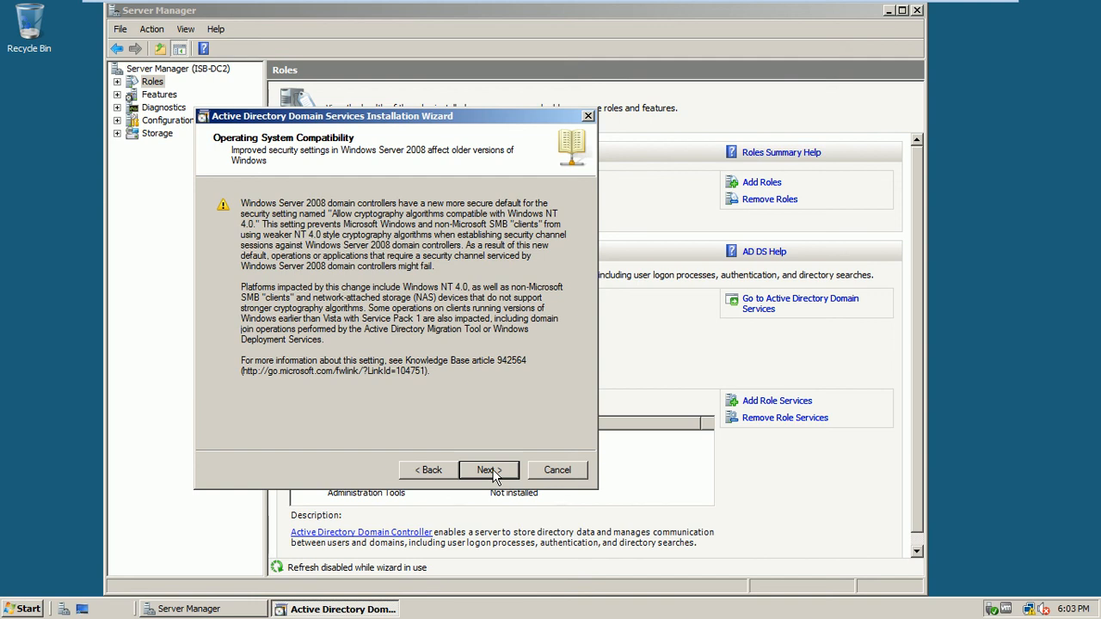
click(489, 470)
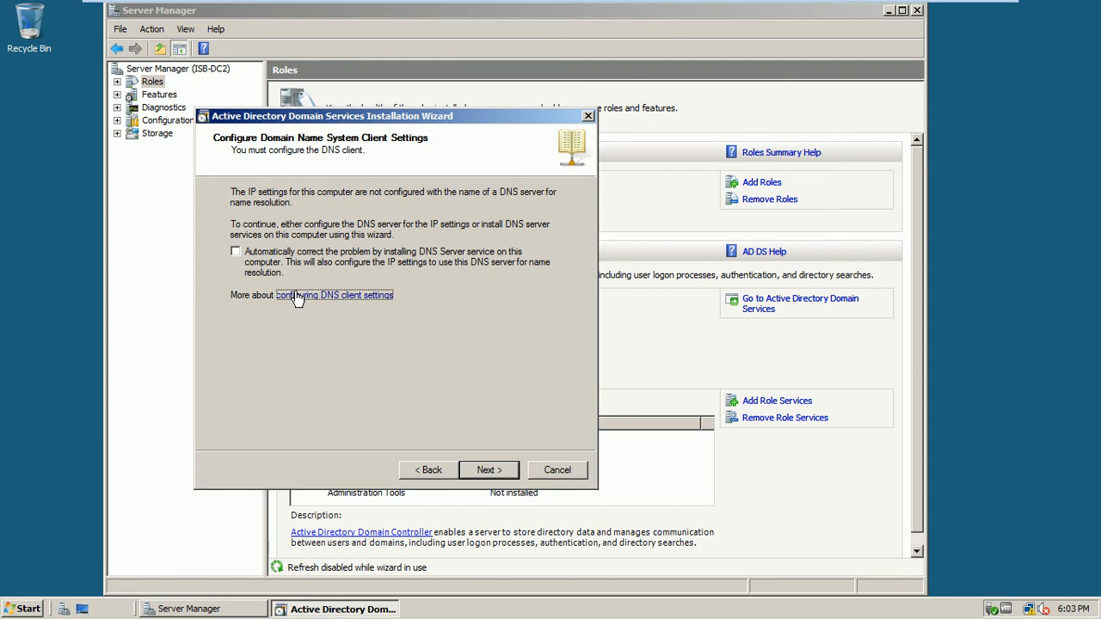
click(270, 264)
click(503, 475)
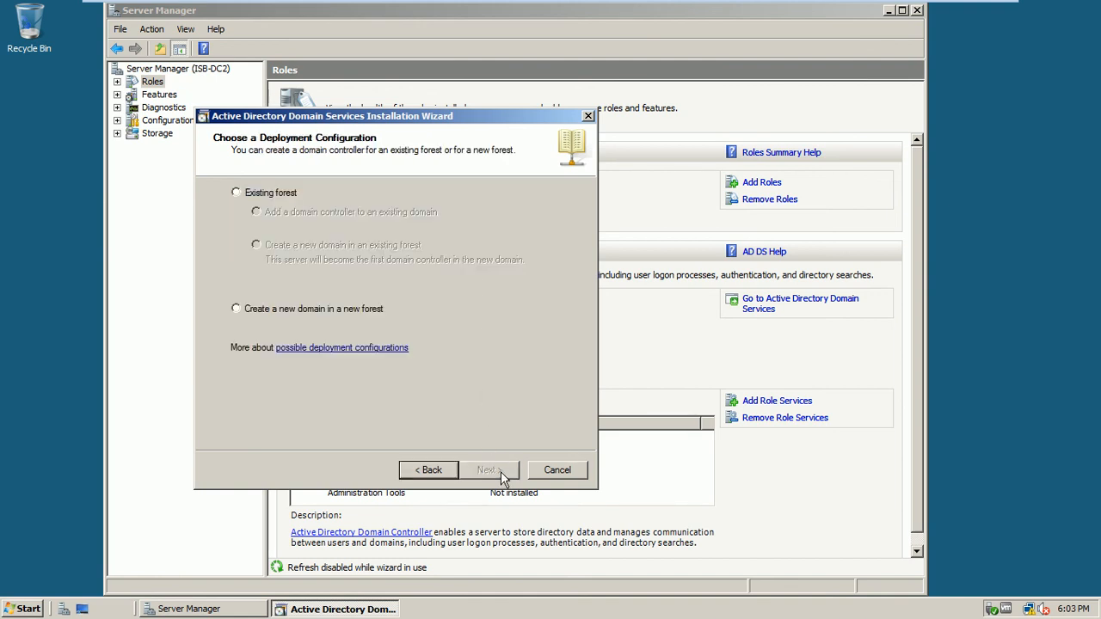
- Choose 'Create a new domain in a new forest' as the deployment configuration
click(290, 198)
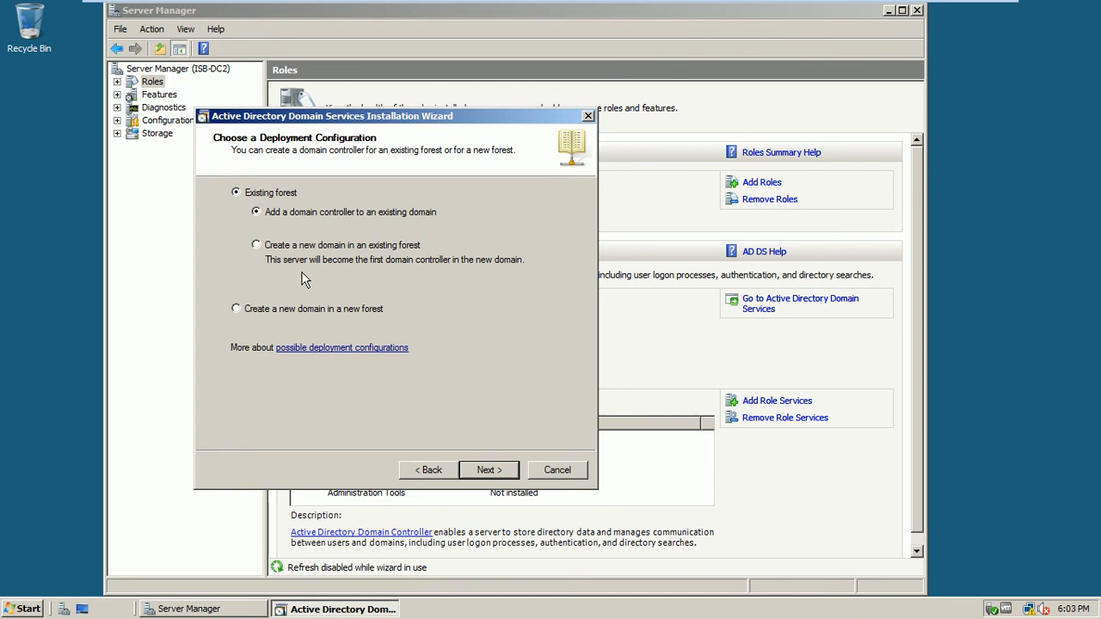
click(293, 303)
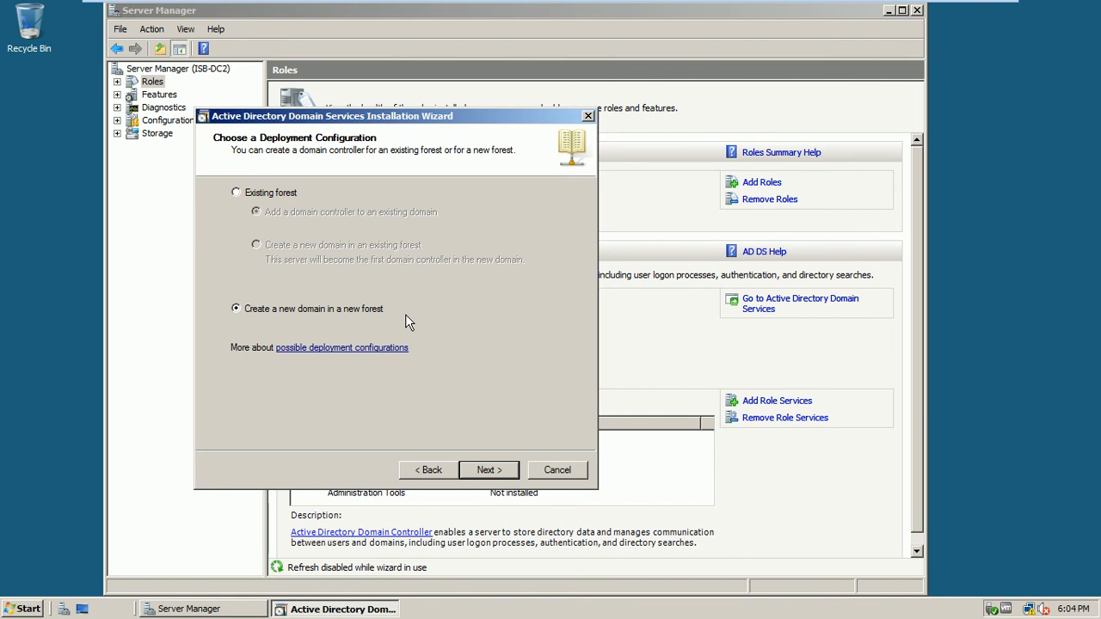
click(489, 469)
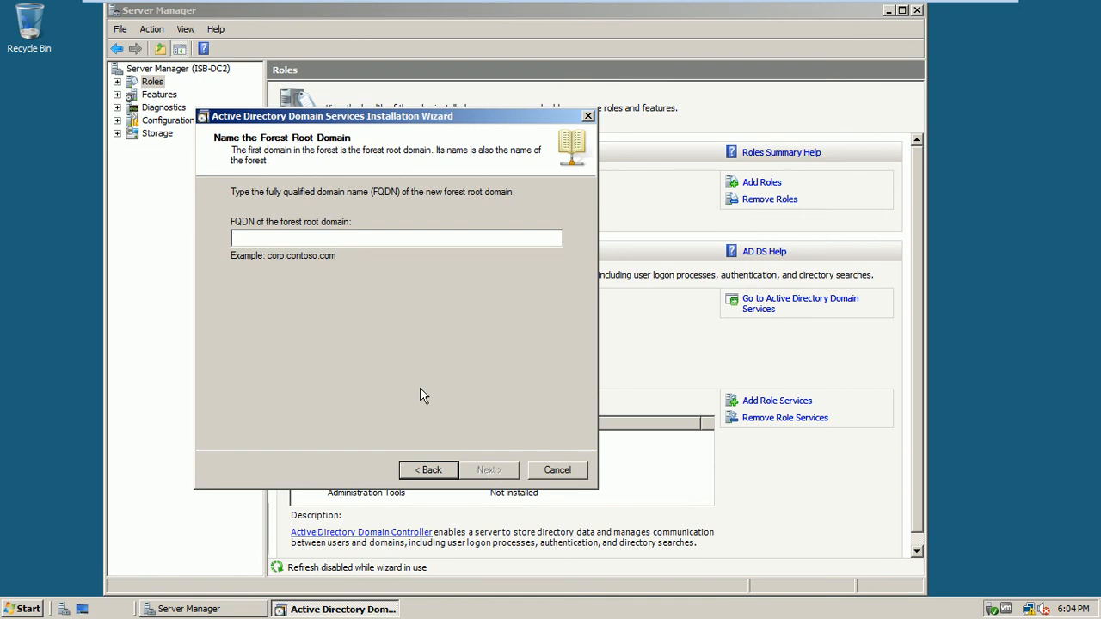
- Enter test.com as the FQDN of the forest root domain and continue
text(tes)
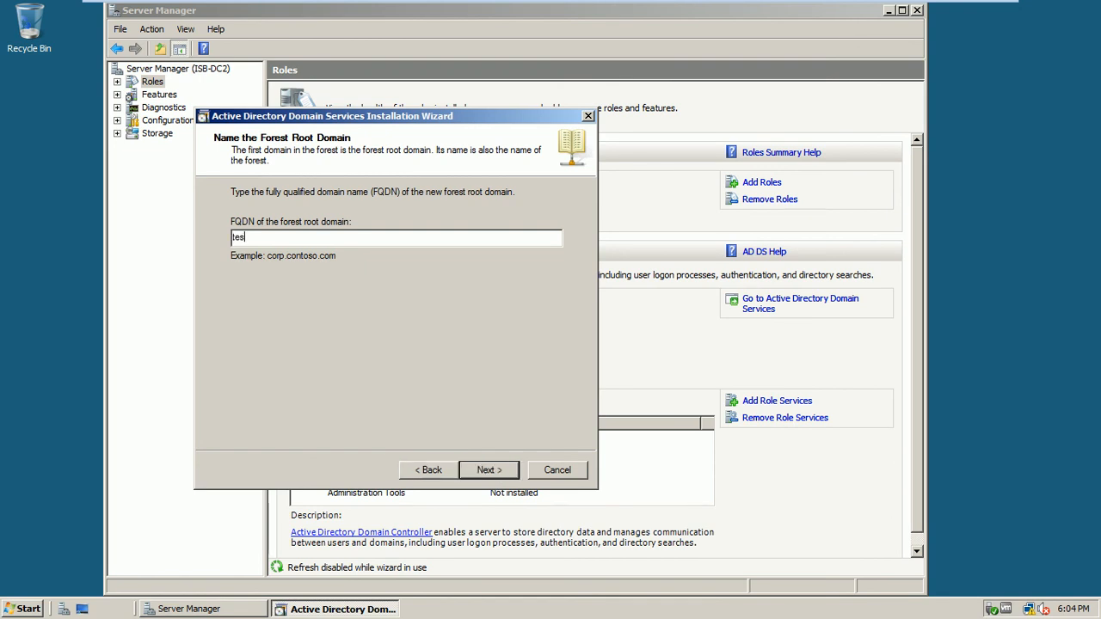
text(t.com)
key(BackSpace)
drag(275, 237, 198, 263)
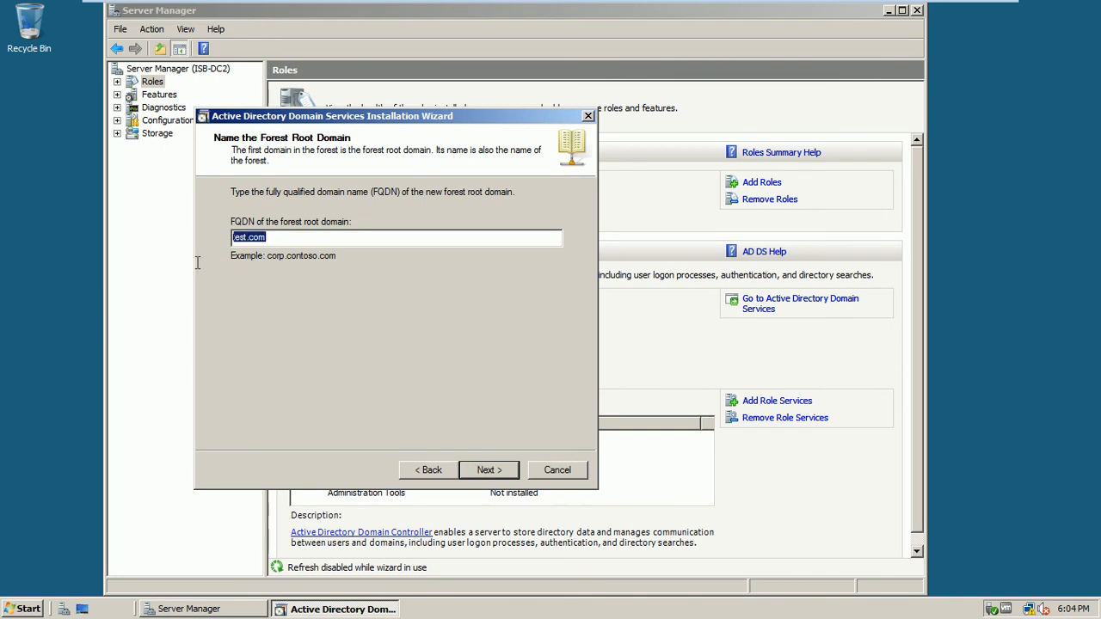
click(490, 471)
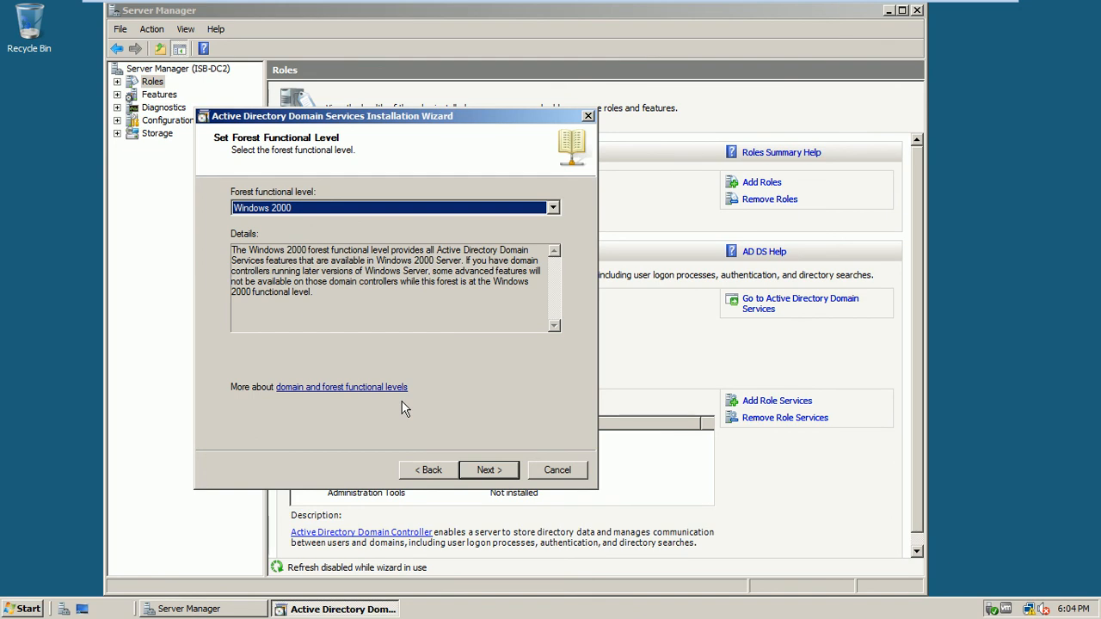
- Set the forest functional level to Windows Server 2008 and continue
click(417, 211)
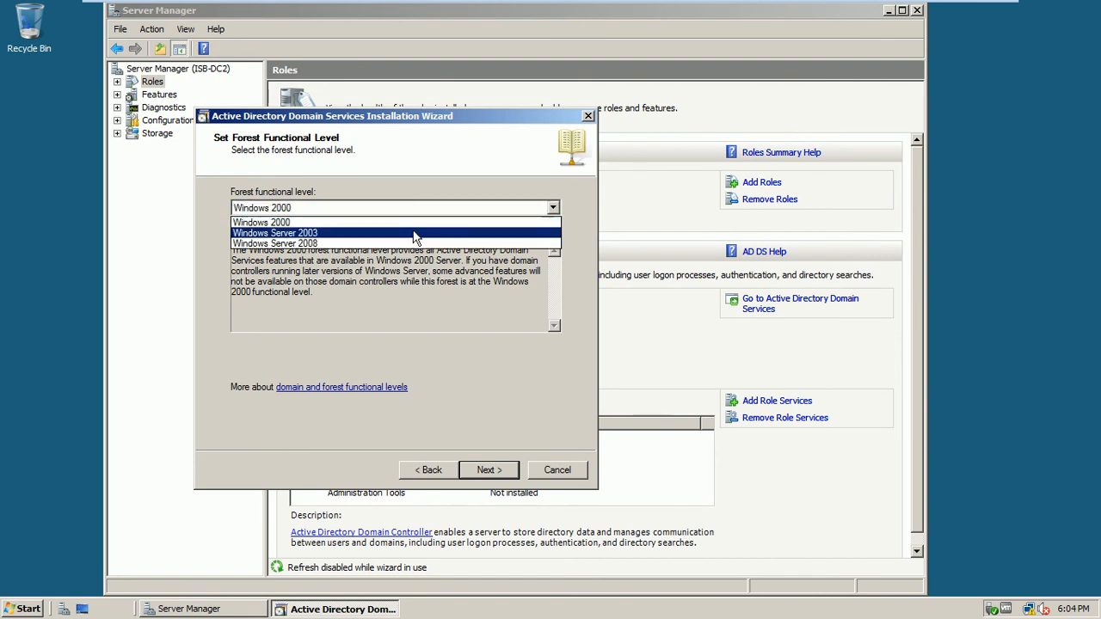
click(413, 230)
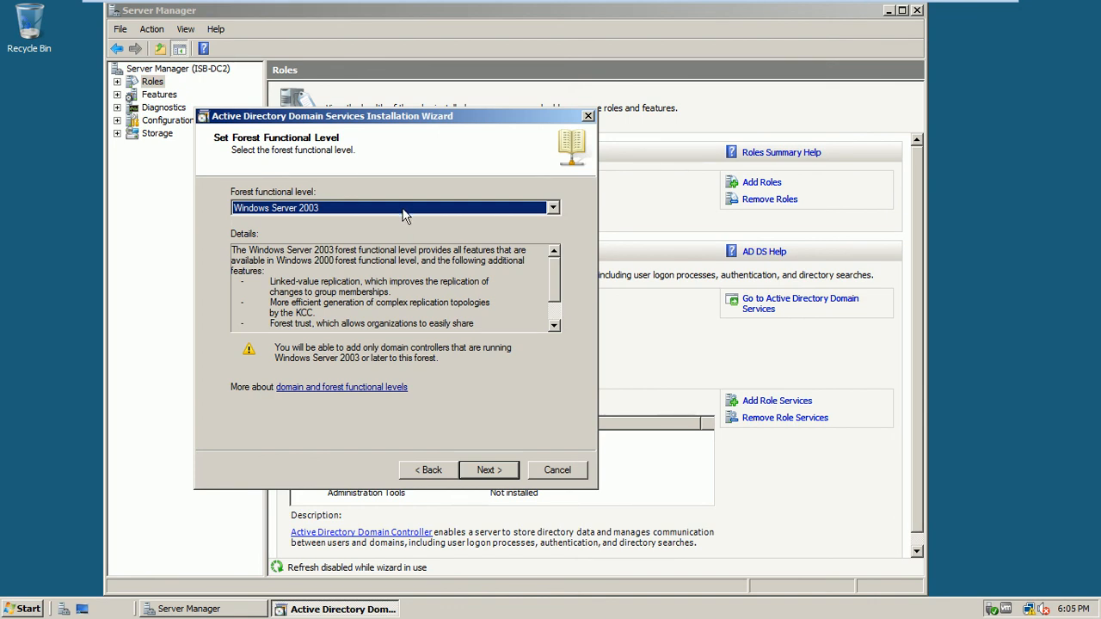
click(401, 211)
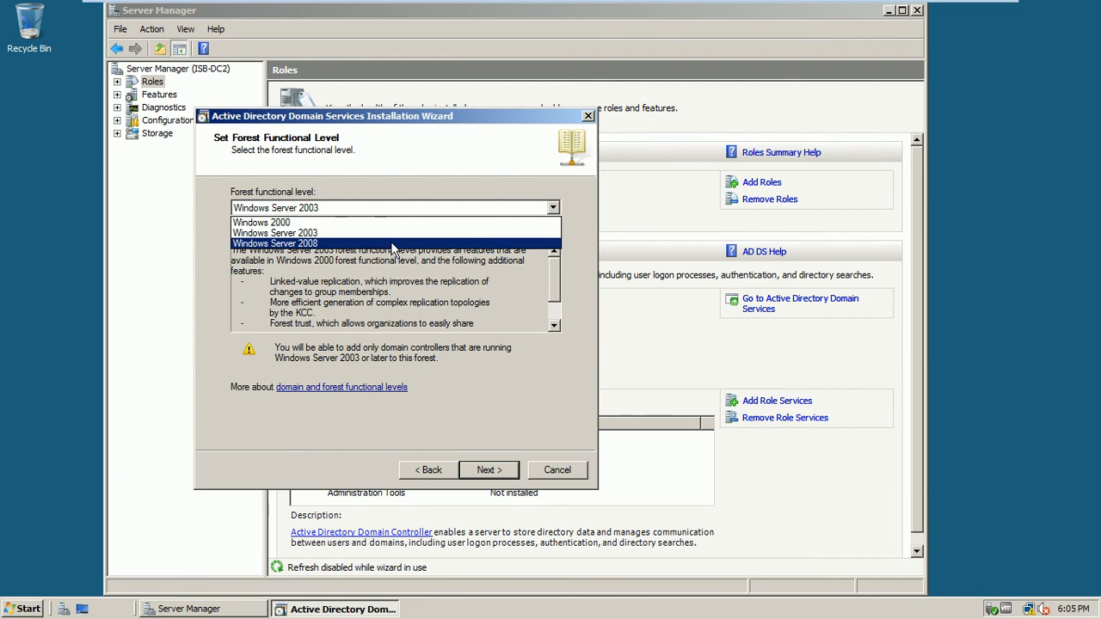
click(392, 244)
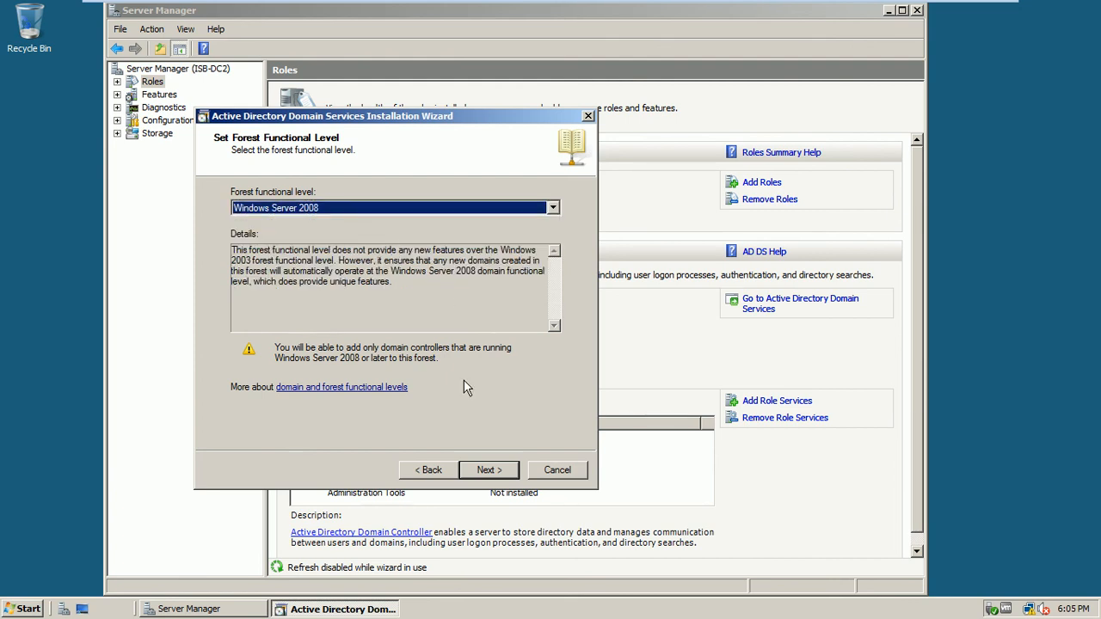
click(488, 471)
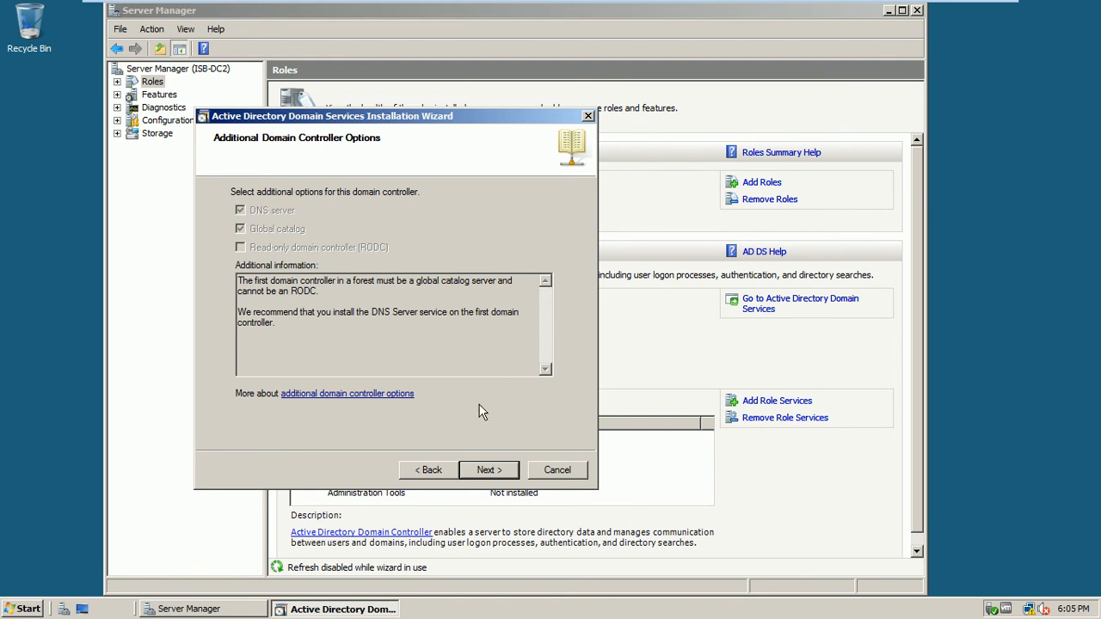
- Accept the DC options and DNS delegation warning, then review the default NTDS and SYSVOL paths
click(494, 471)
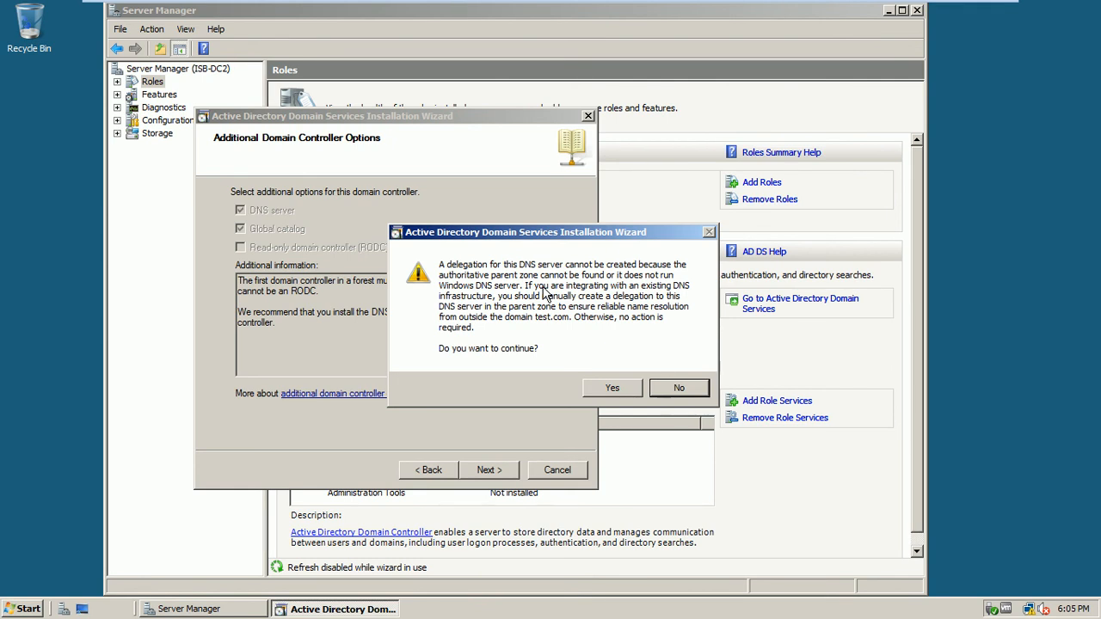
click(606, 390)
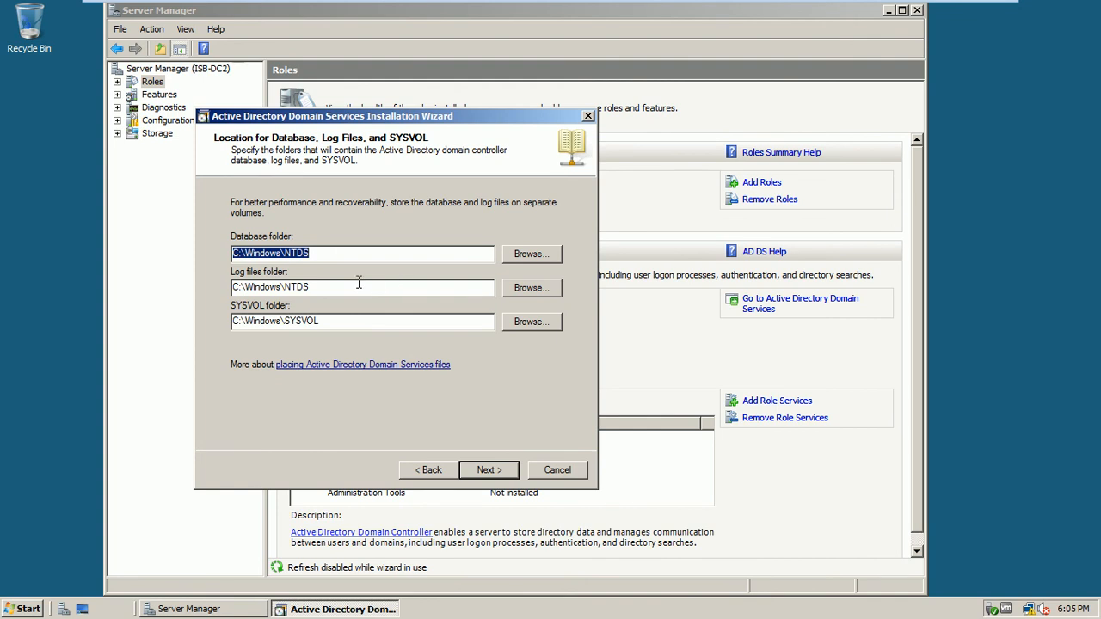
click(316, 255)
drag(316, 255, 287, 256)
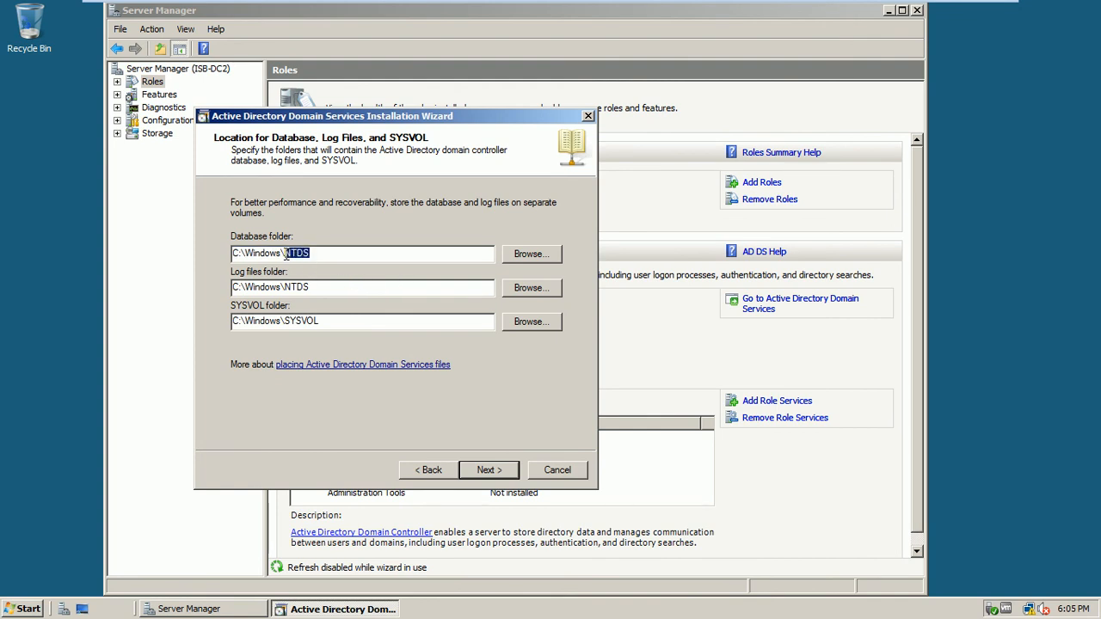
click(314, 287)
drag(314, 287, 287, 287)
click(317, 322)
drag(316, 322, 287, 323)
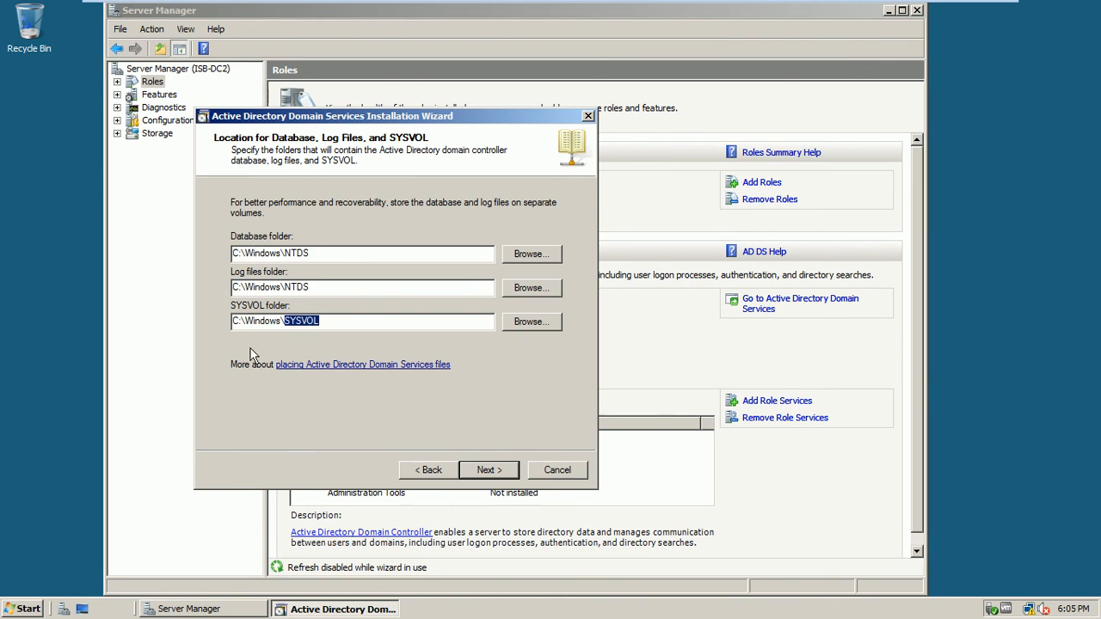
click(392, 291)
- Keep the default folders and enter and confirm the Directory Services Restore Mode password
click(503, 476)
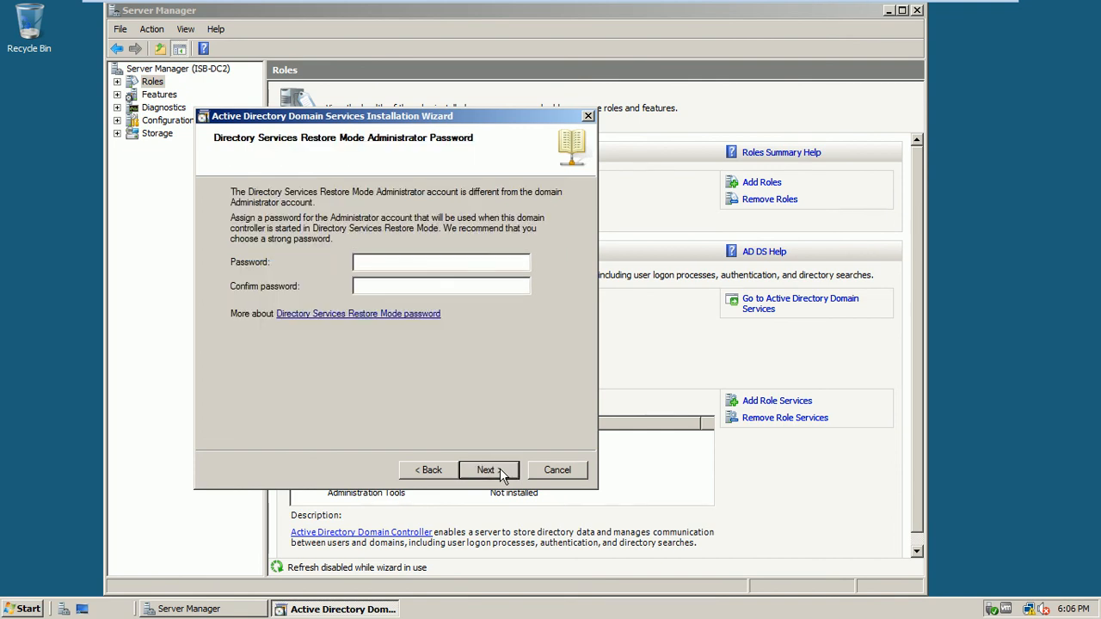
text(P@s••••)
key(Tab)
text(•••••••)
click(488, 471)
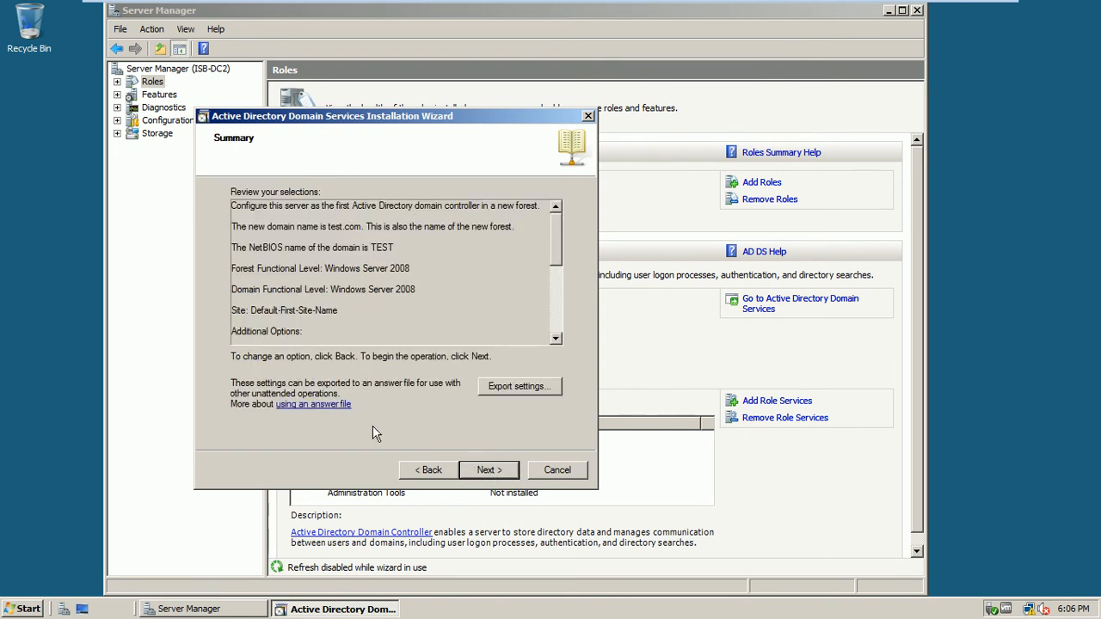
- Export the promotion settings as 'dc file.txt' in Documents and review the summary
click(503, 389)
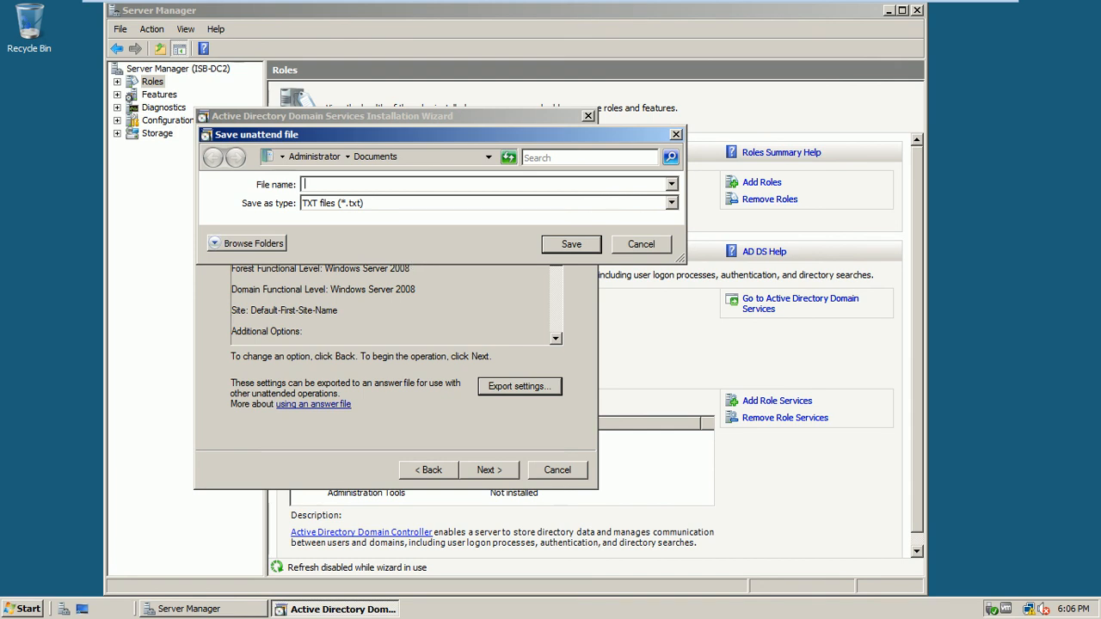
text(e)
click(554, 248)
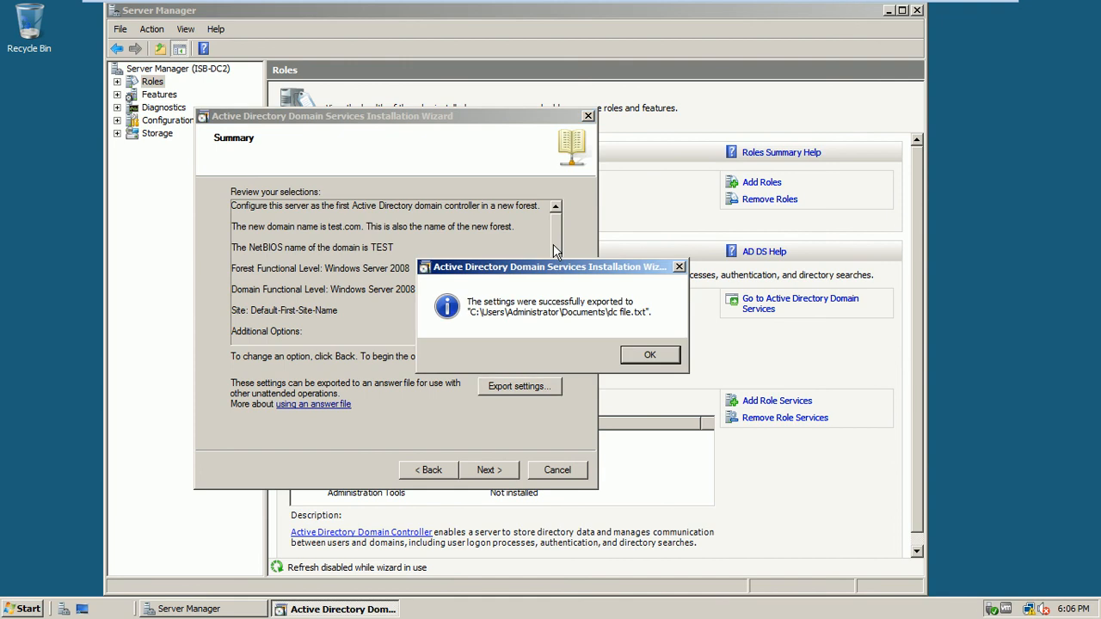
click(636, 355)
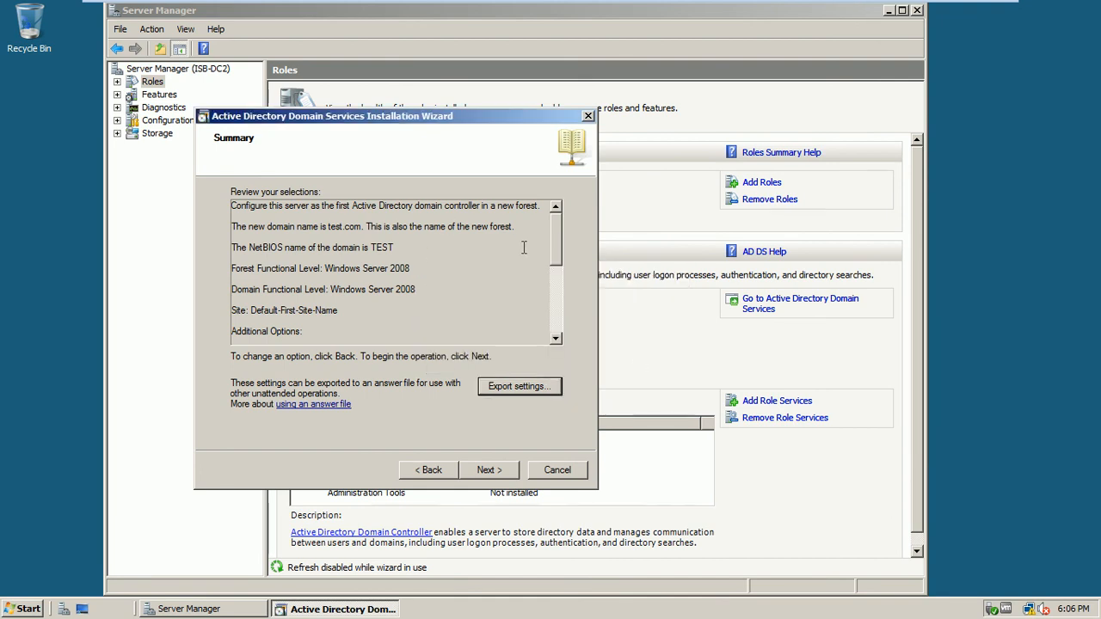
drag(557, 241, 545, 347)
- Start the AD DS installation, then leave full screen as ISB-DC2 restarts to the logon screen
click(481, 471)
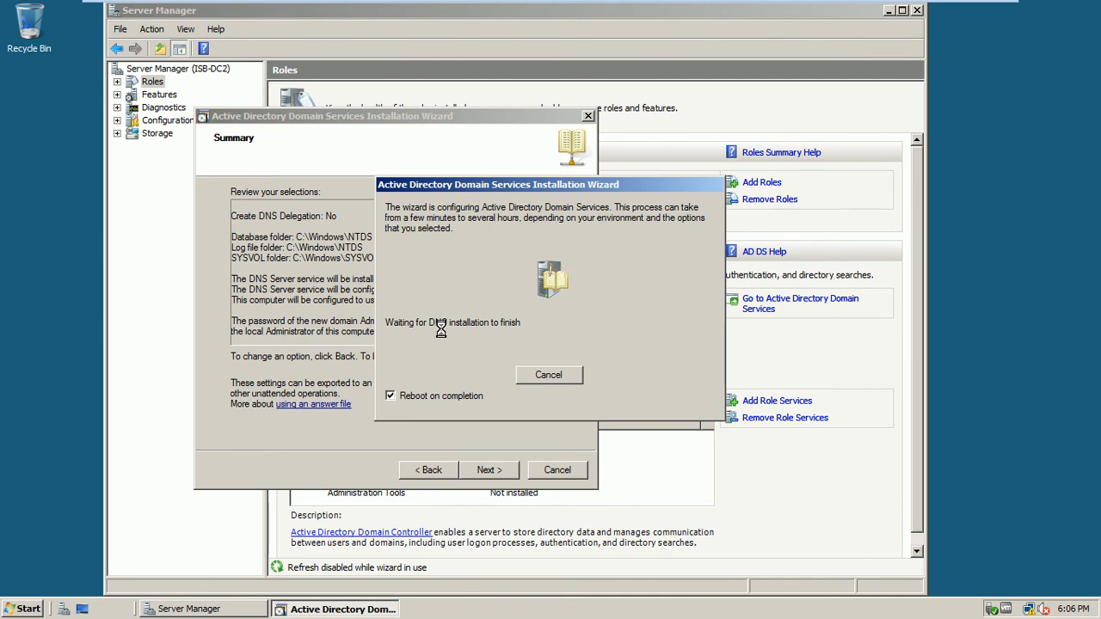
mouse_move(843, 8)
click(982, 9)
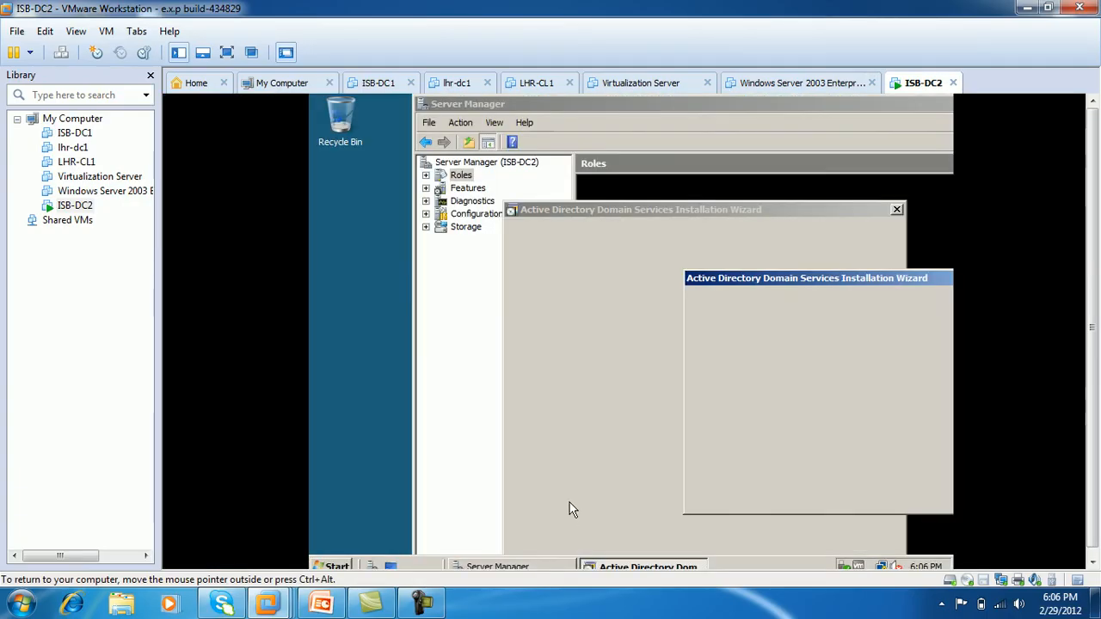
click(423, 602)
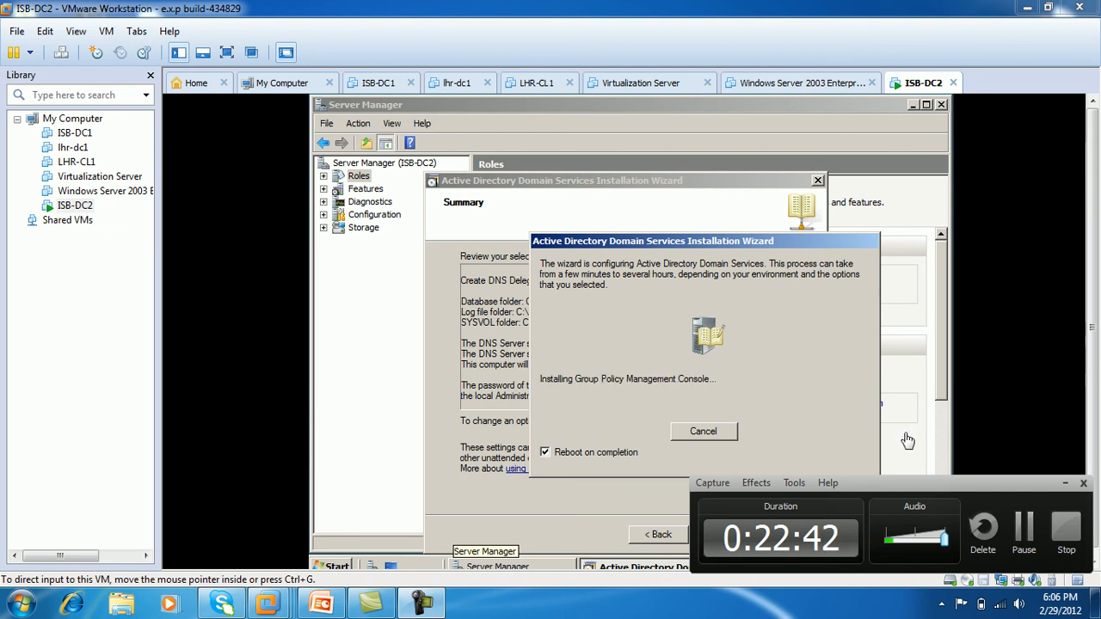
click(1024, 529)
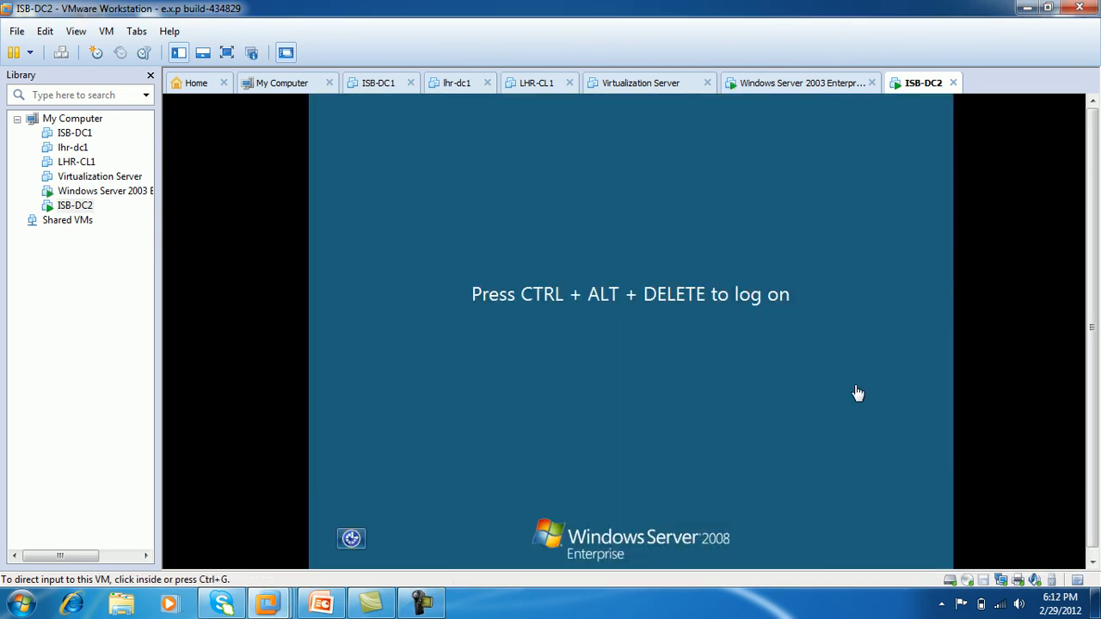
- Return to full screen, send Ctrl+Alt+Delete and sign in with the TEST administrator password
click(227, 54)
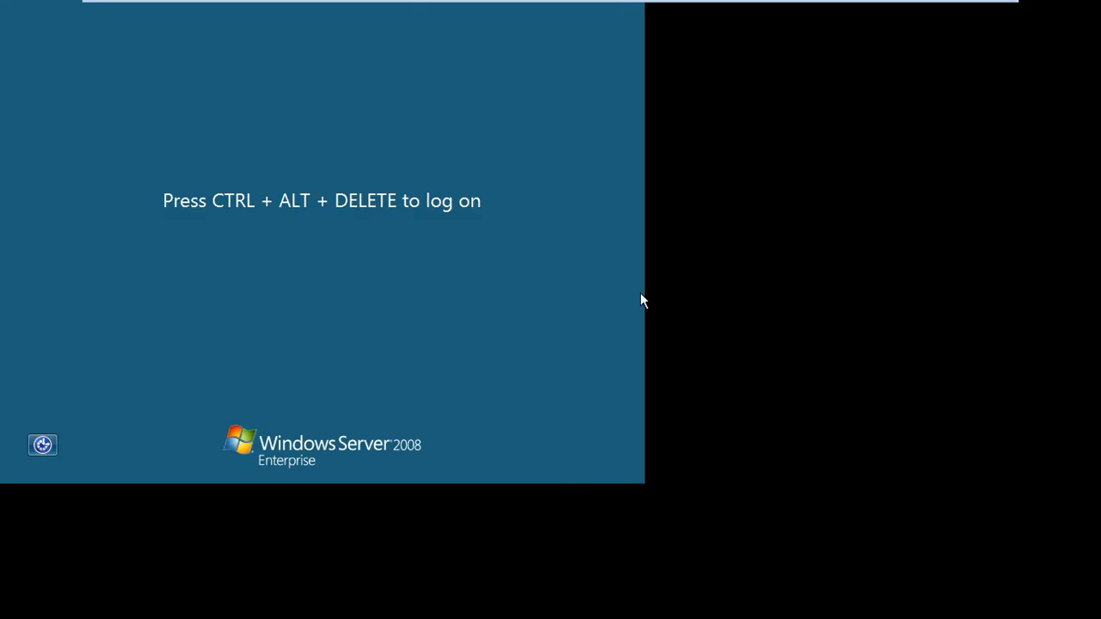
key(ctrl+alt+Delete)
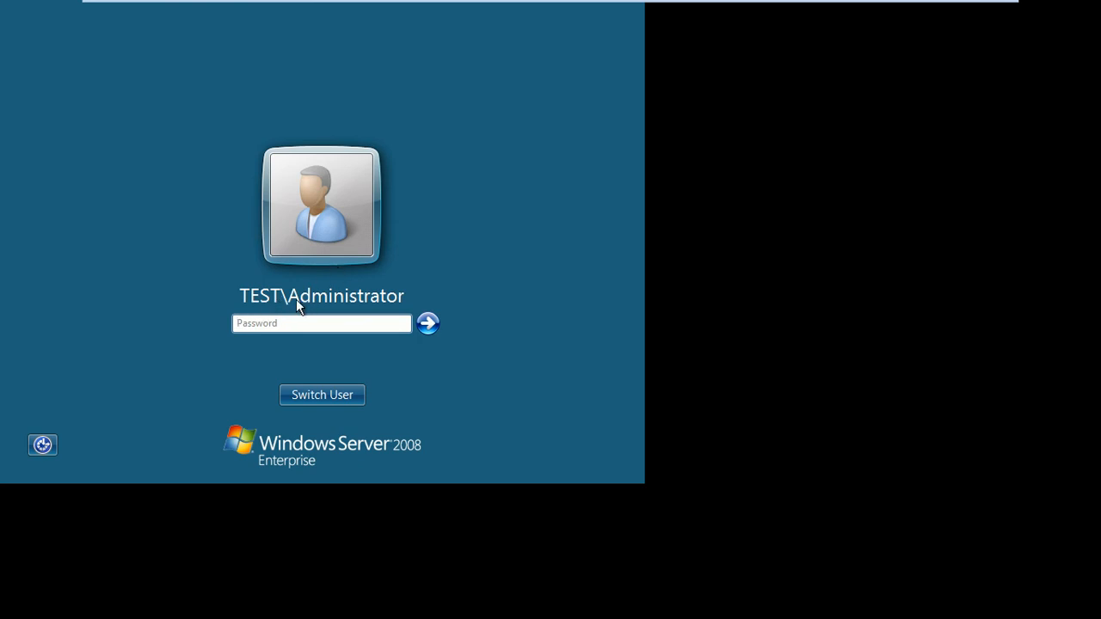
text(••••••••)
key(Return)
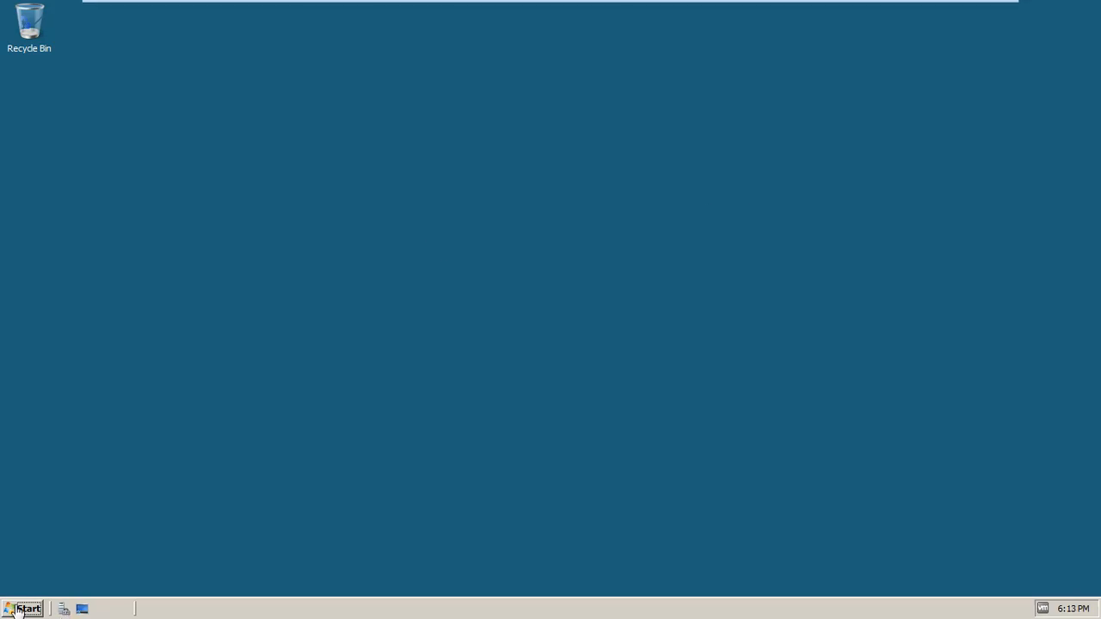
- Launch Active Directory Users and Computers from Administrative Tools and expand the test.com domain
click(23, 608)
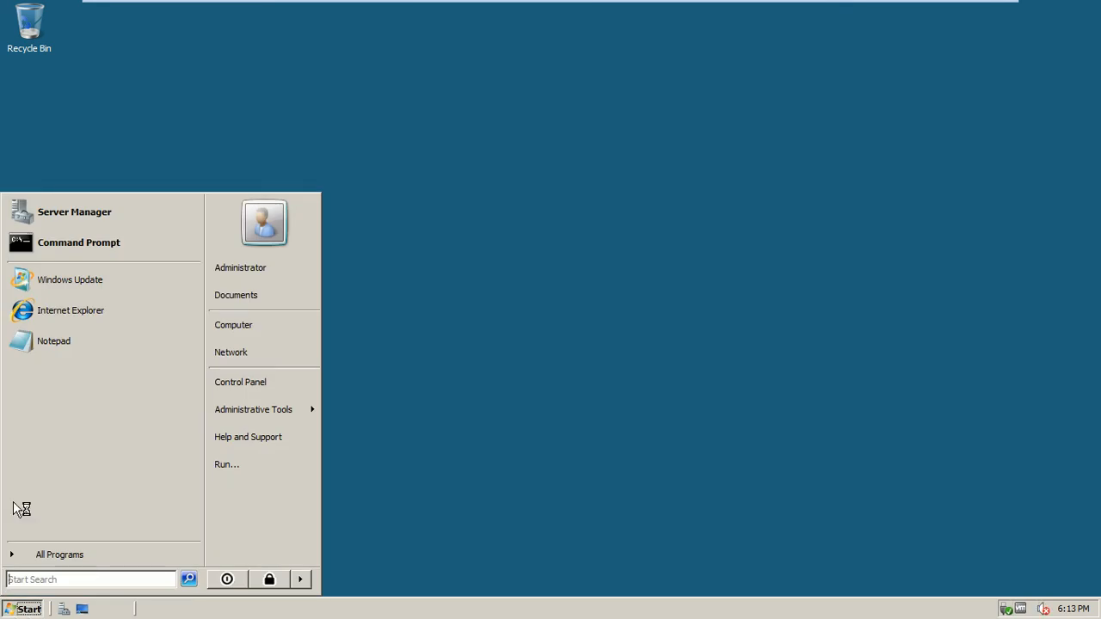
click(262, 420)
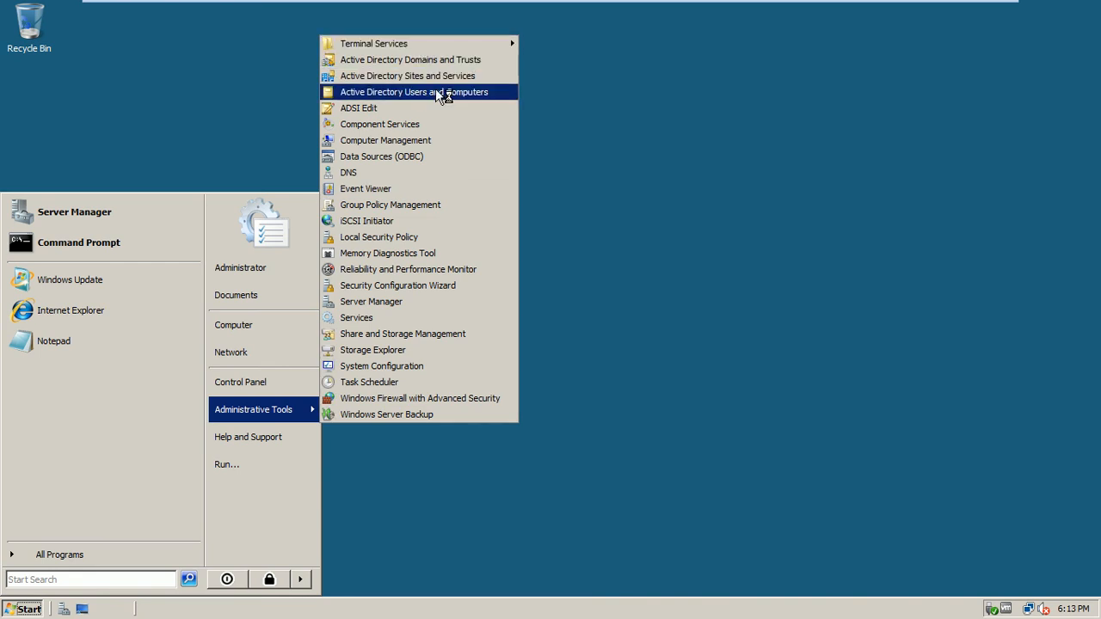
click(388, 94)
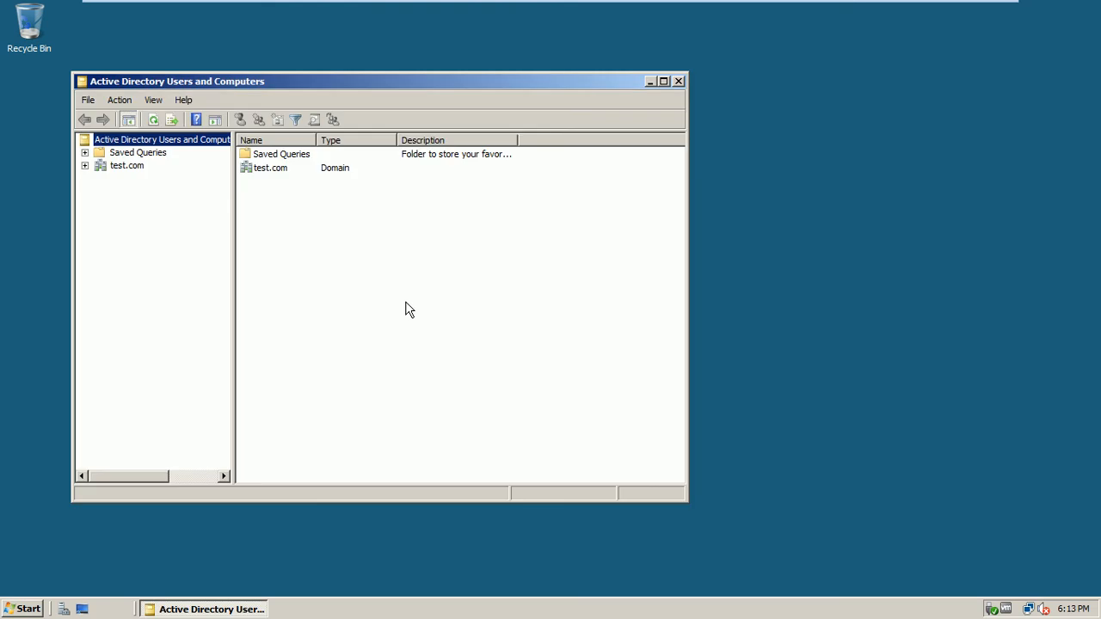
click(85, 166)
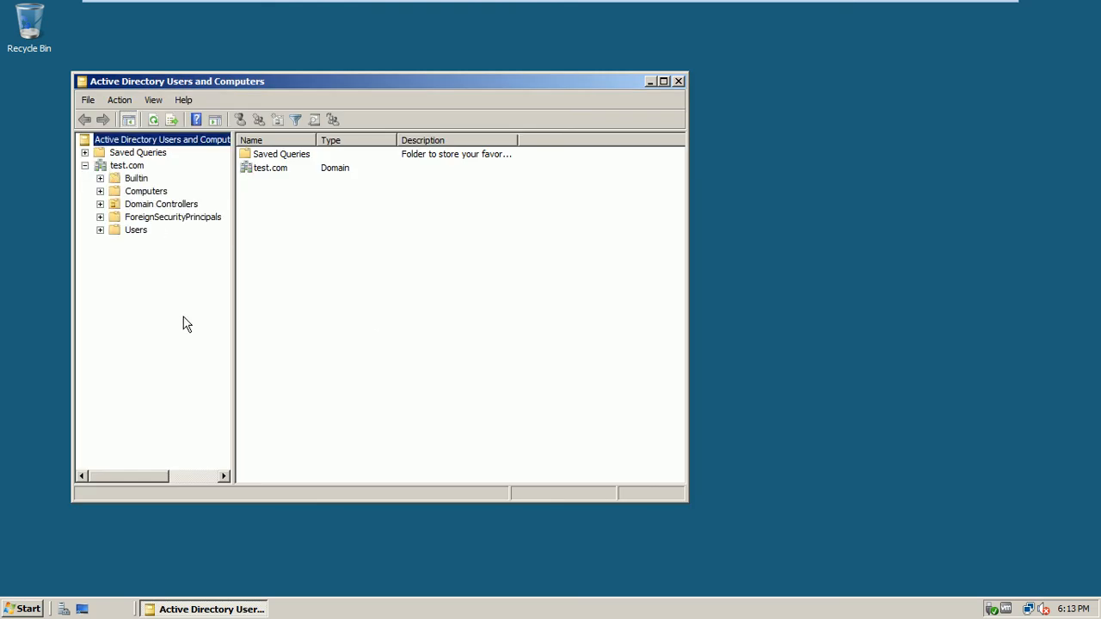
- Close Active Directory Users and Computers and browse to the C:\Windows folder
click(678, 80)
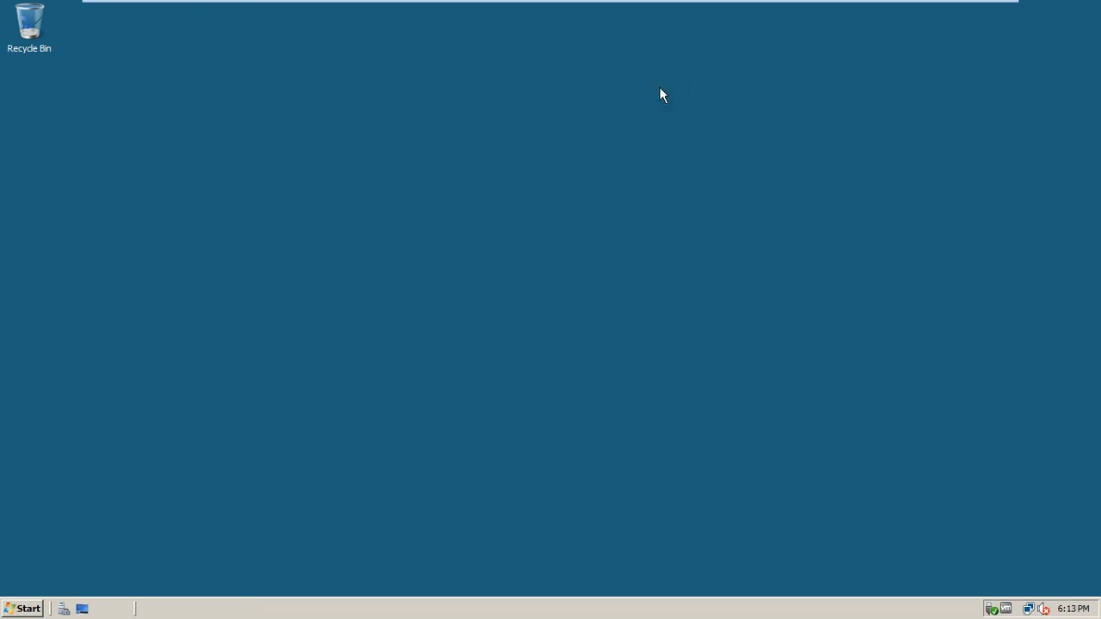
click(29, 609)
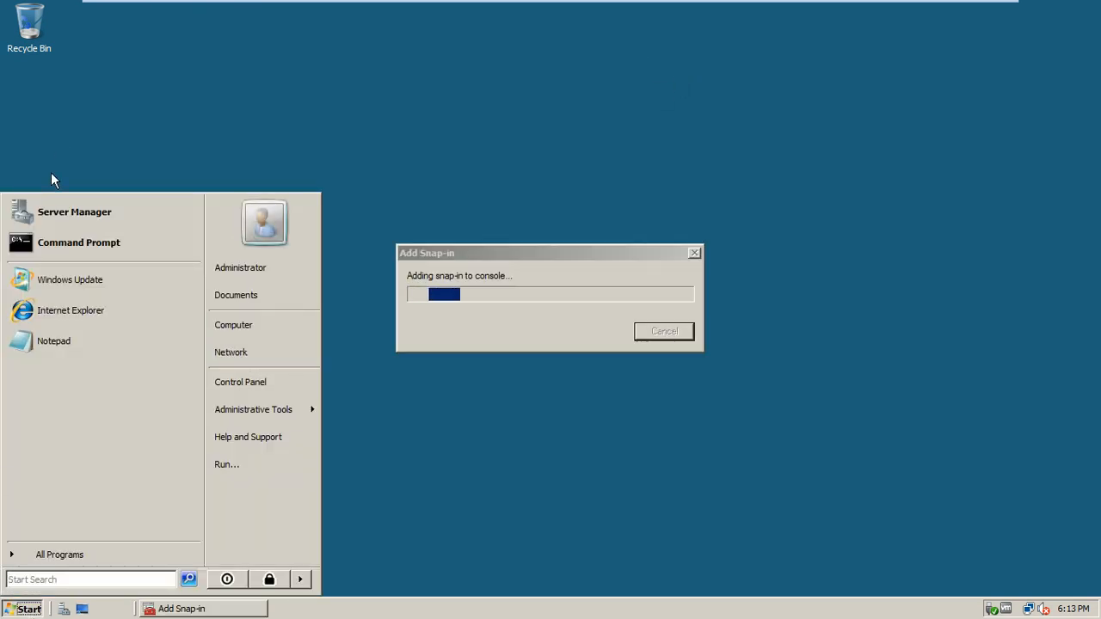
click(248, 323)
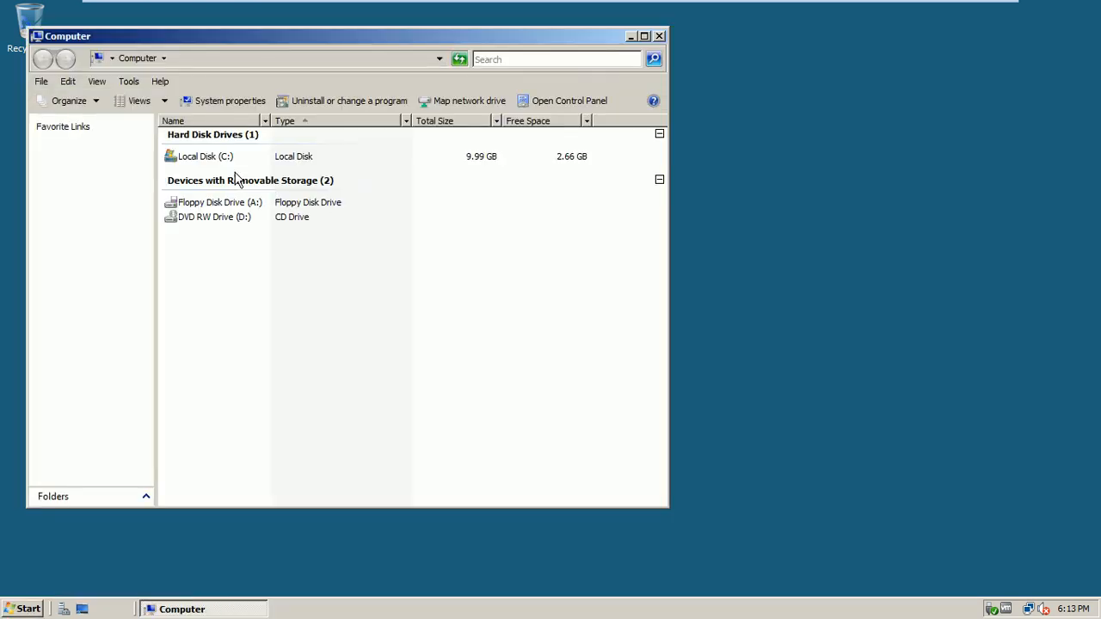
double_click(211, 158)
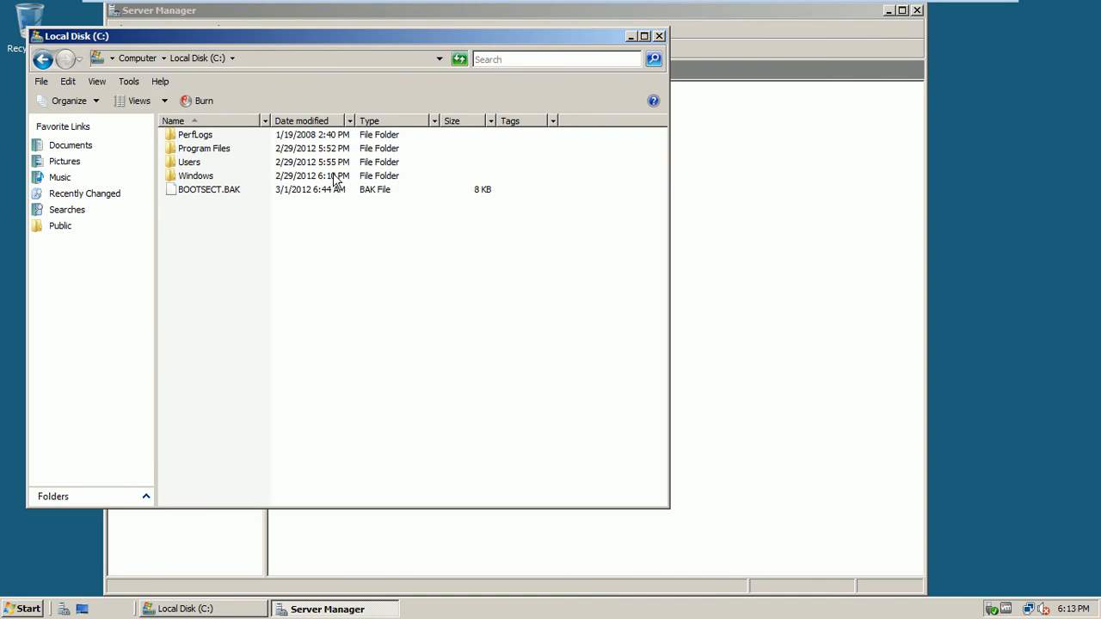
click(197, 177)
double_click(198, 177)
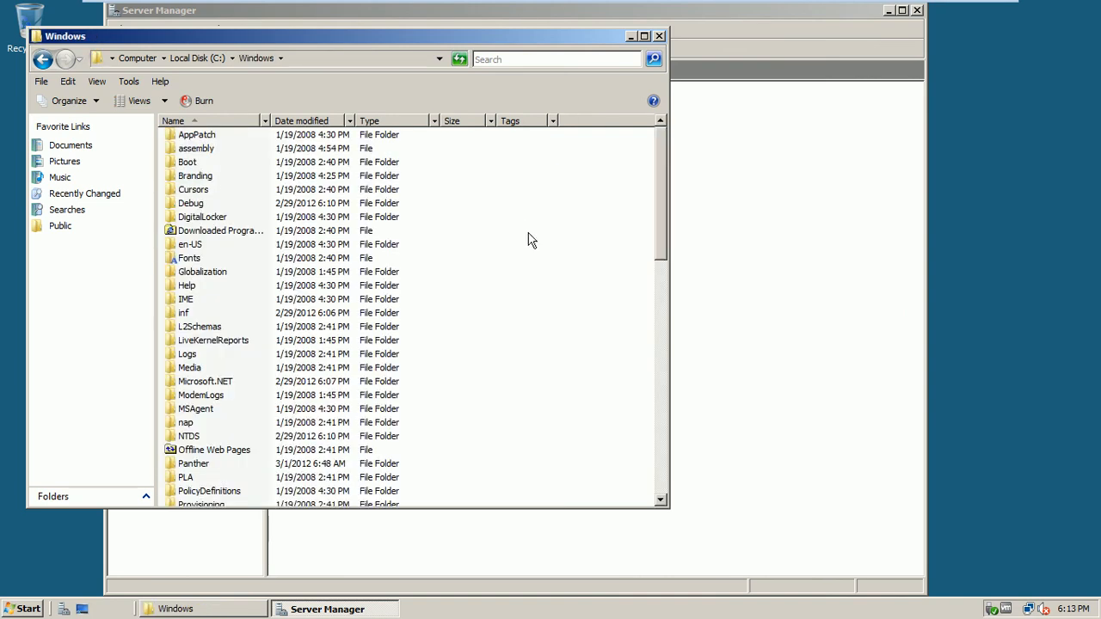
- Look inside the SYSVOL folder, then go back and open the NTDS folder
click(191, 436)
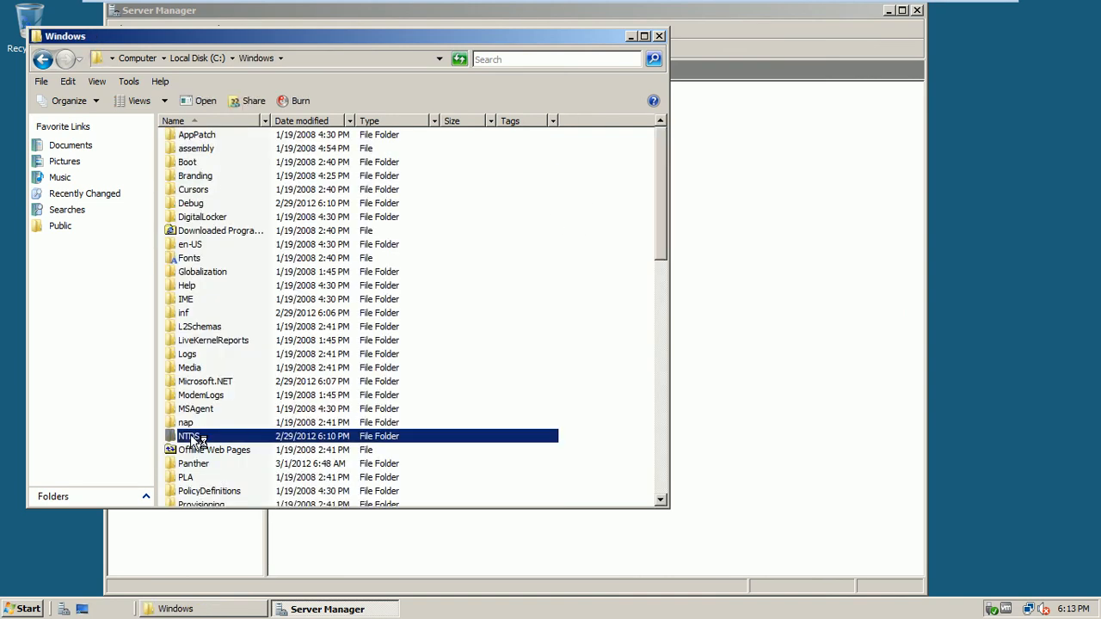
drag(667, 199, 672, 311)
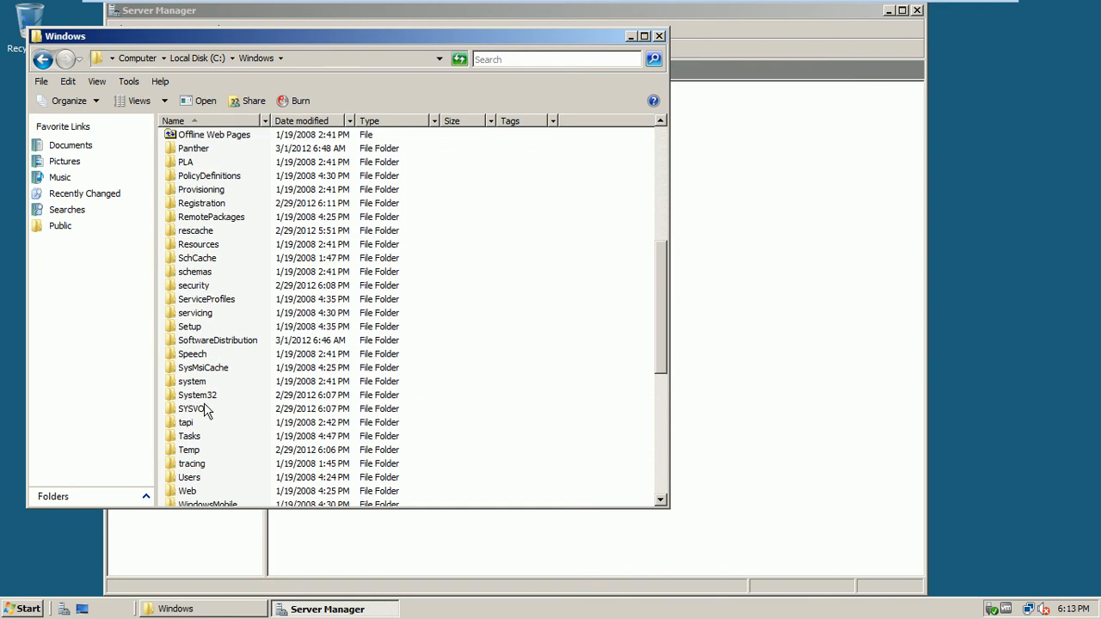
double_click(206, 409)
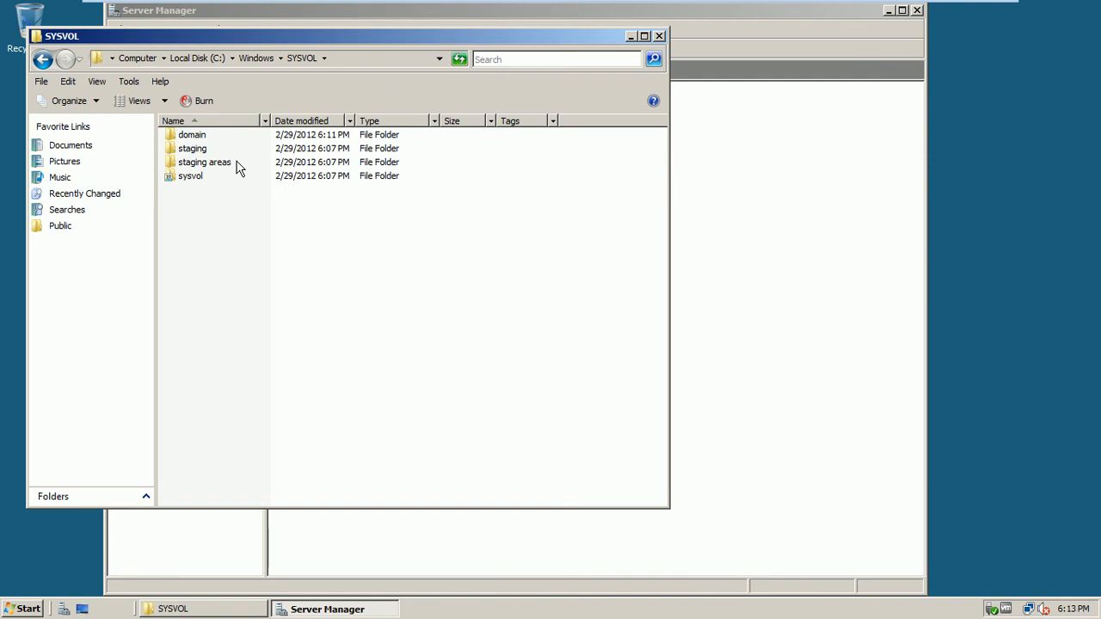
click(41, 58)
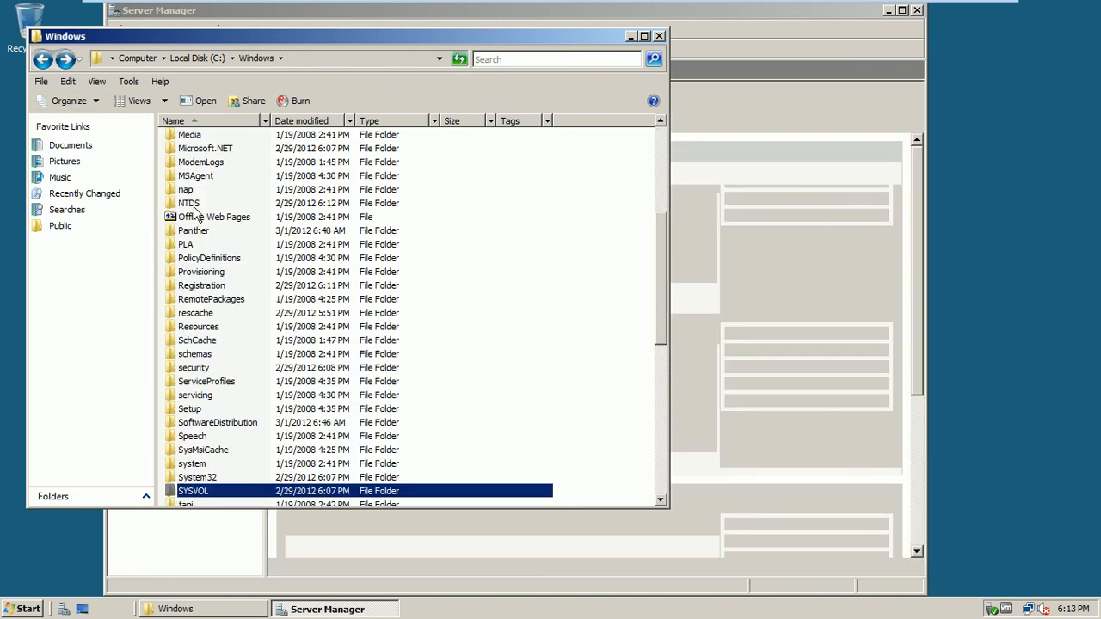
click(192, 206)
click(191, 206)
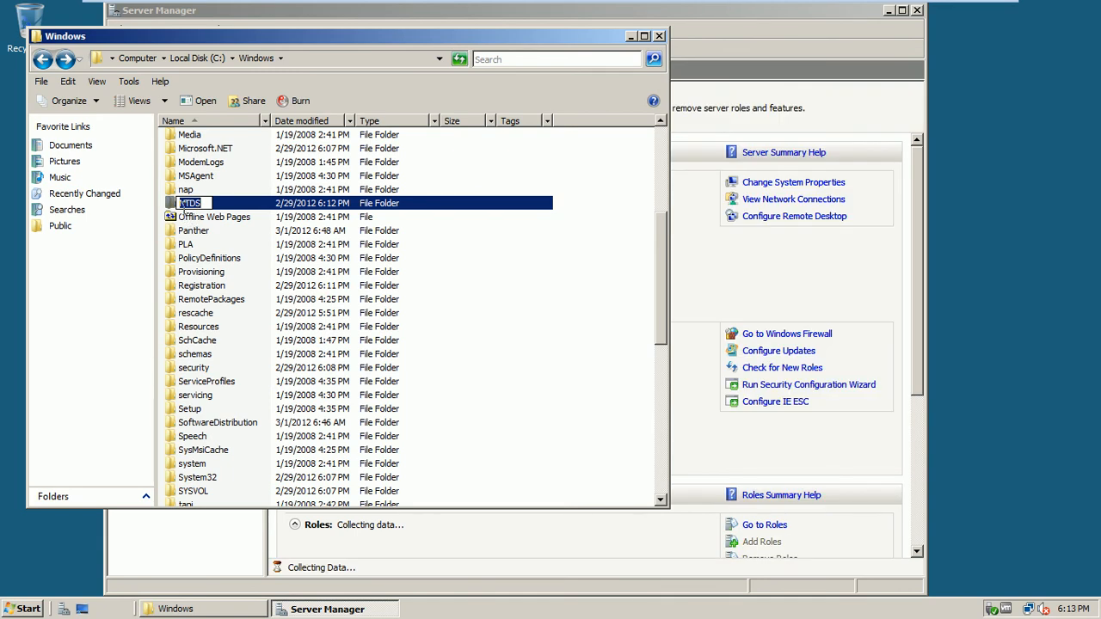
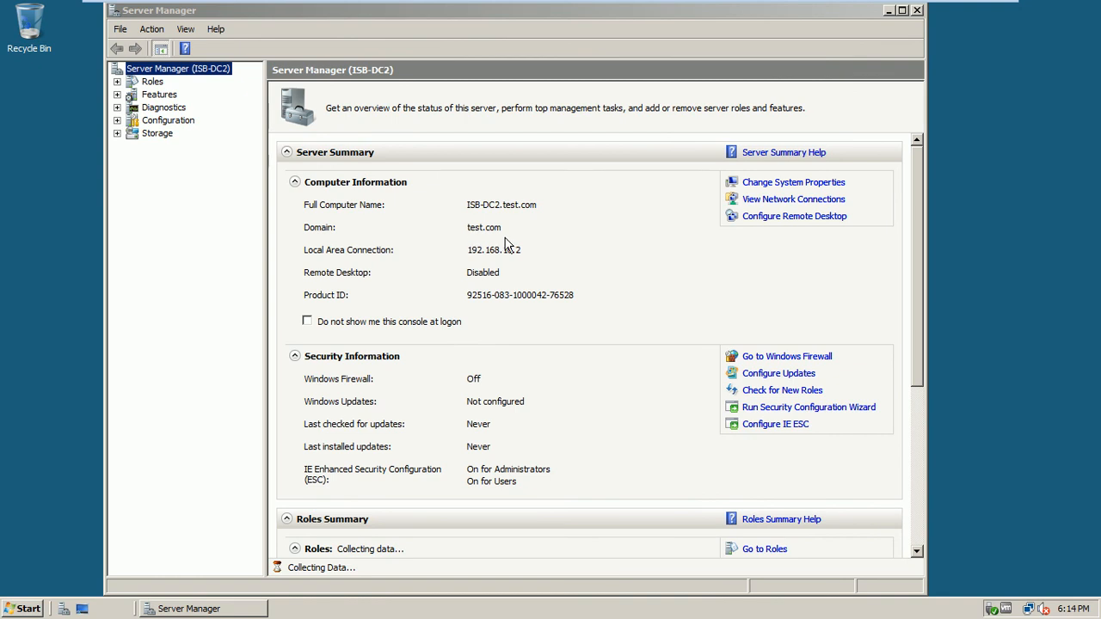
- Stop Server Manager showing at logon, then shut ISB-DC2 down for Hardware: Maintenance (Planned)
click(355, 323)
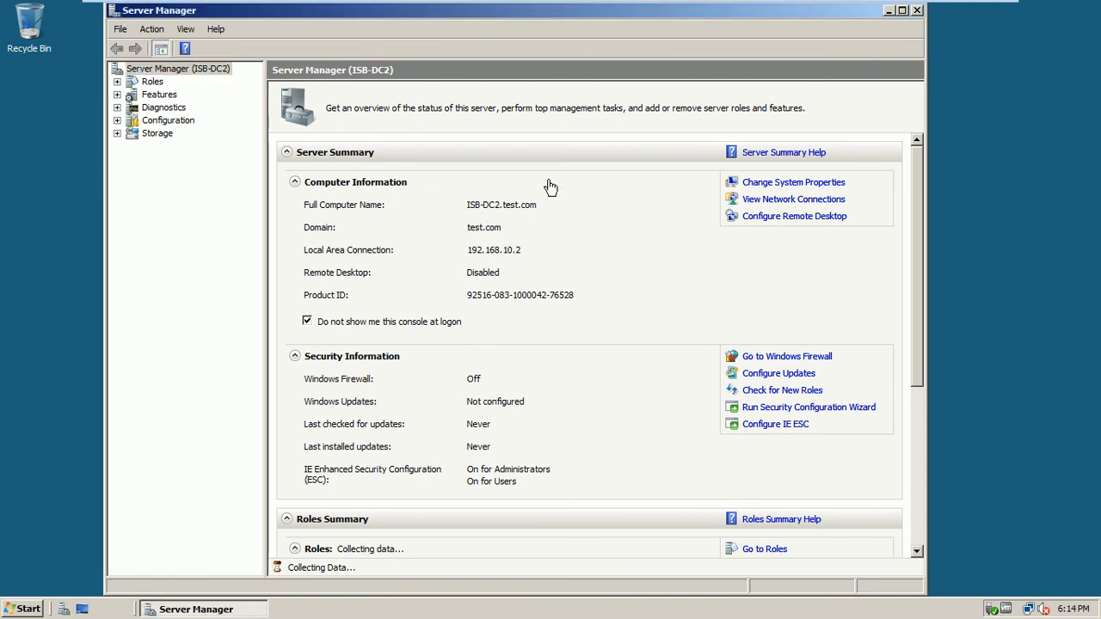
click(917, 11)
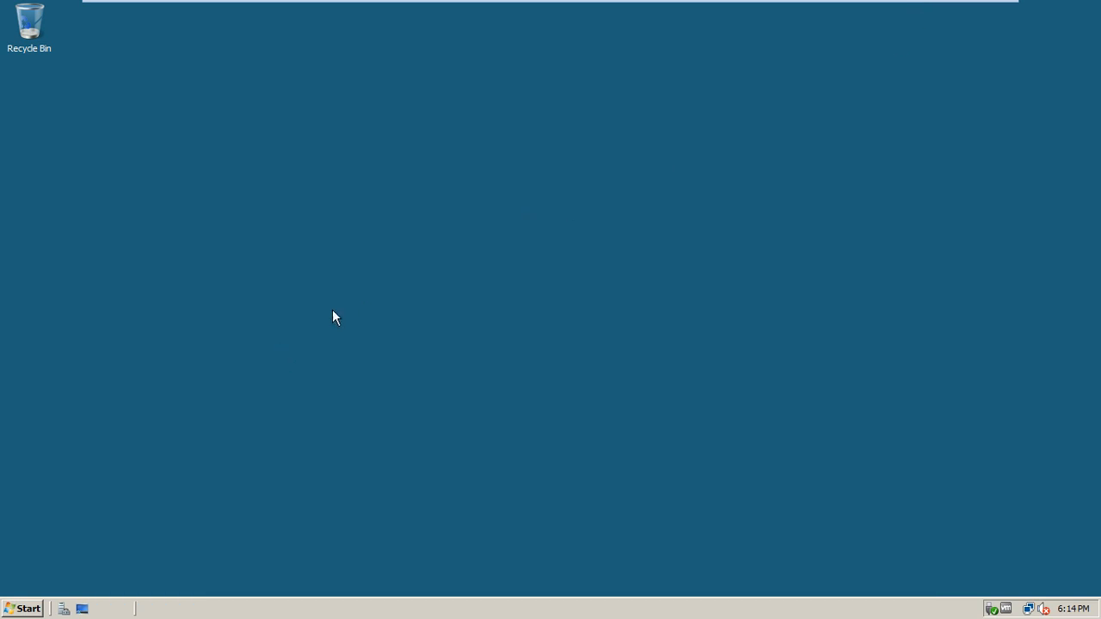
click(25, 612)
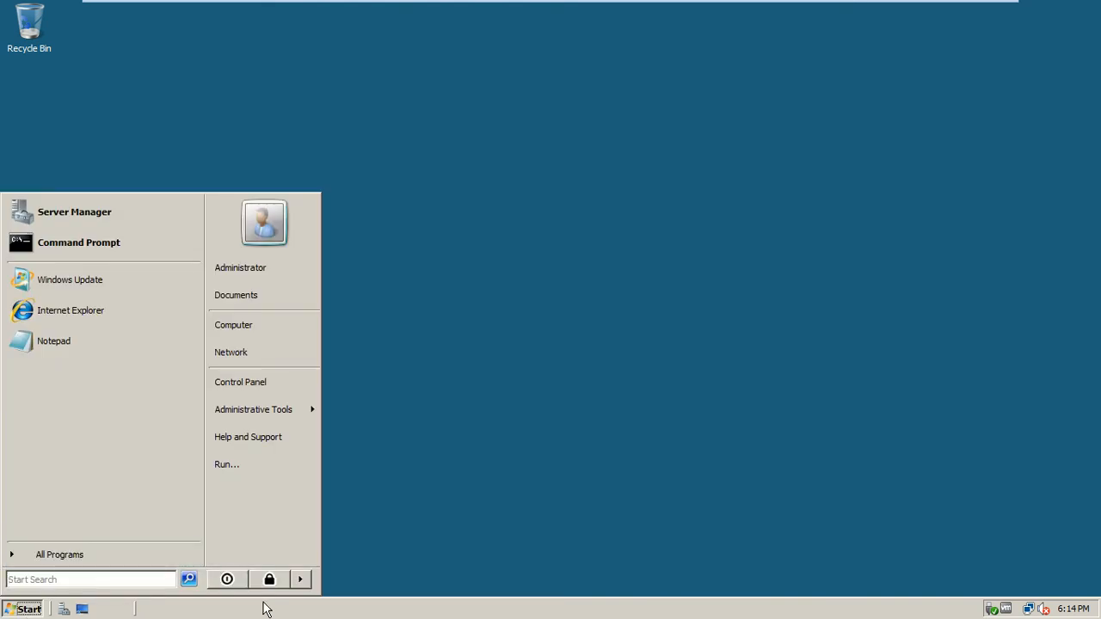
click(300, 579)
click(339, 580)
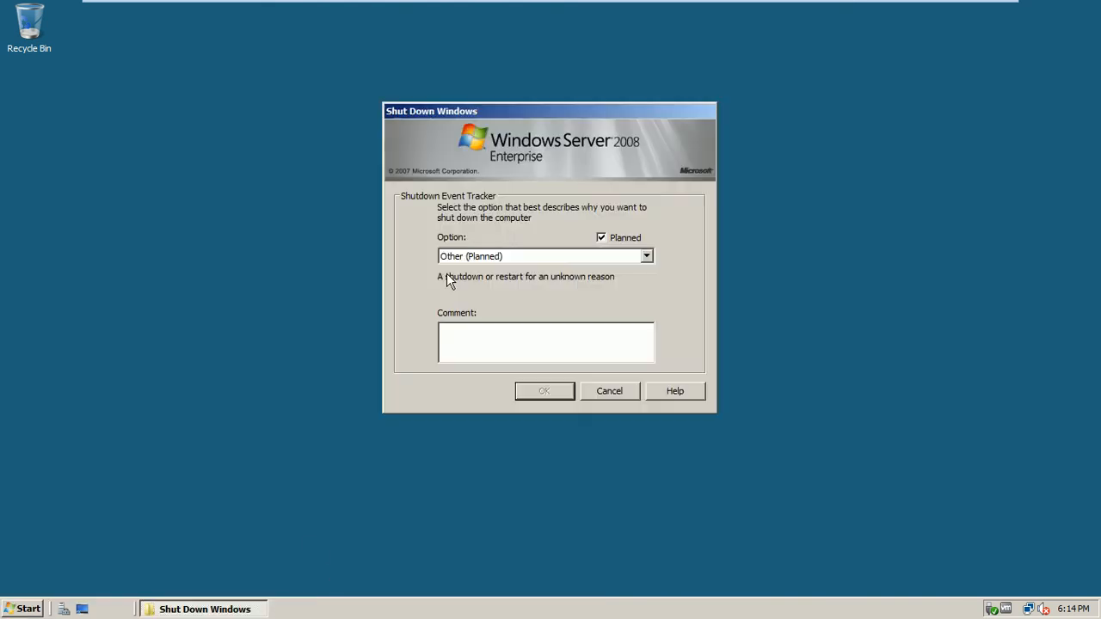
click(508, 258)
click(513, 282)
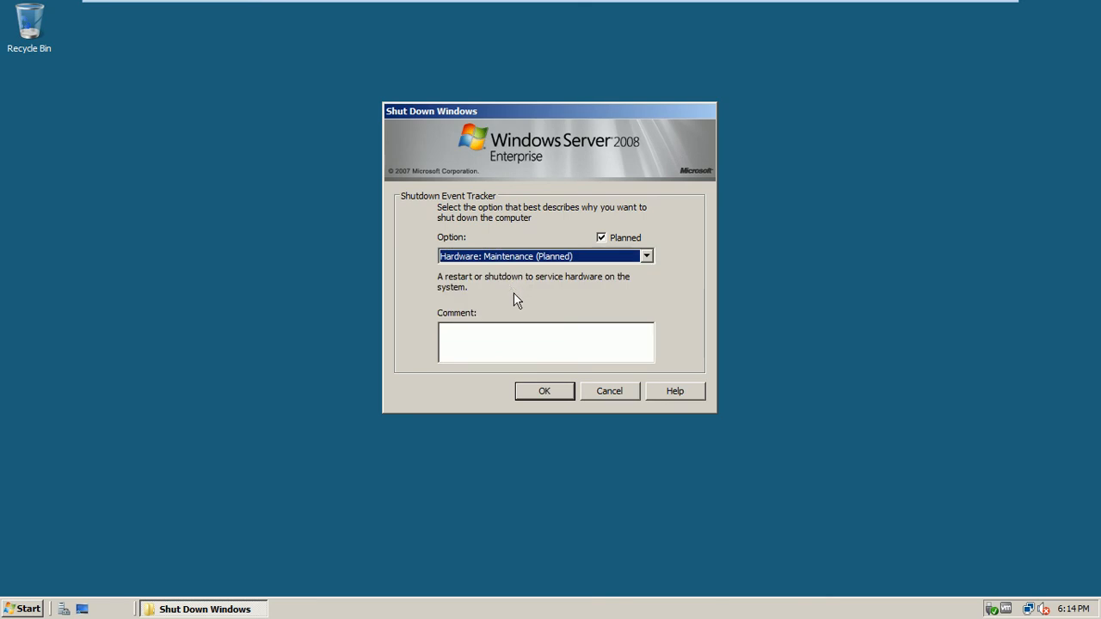
click(544, 390)
mouse_move(673, 7)
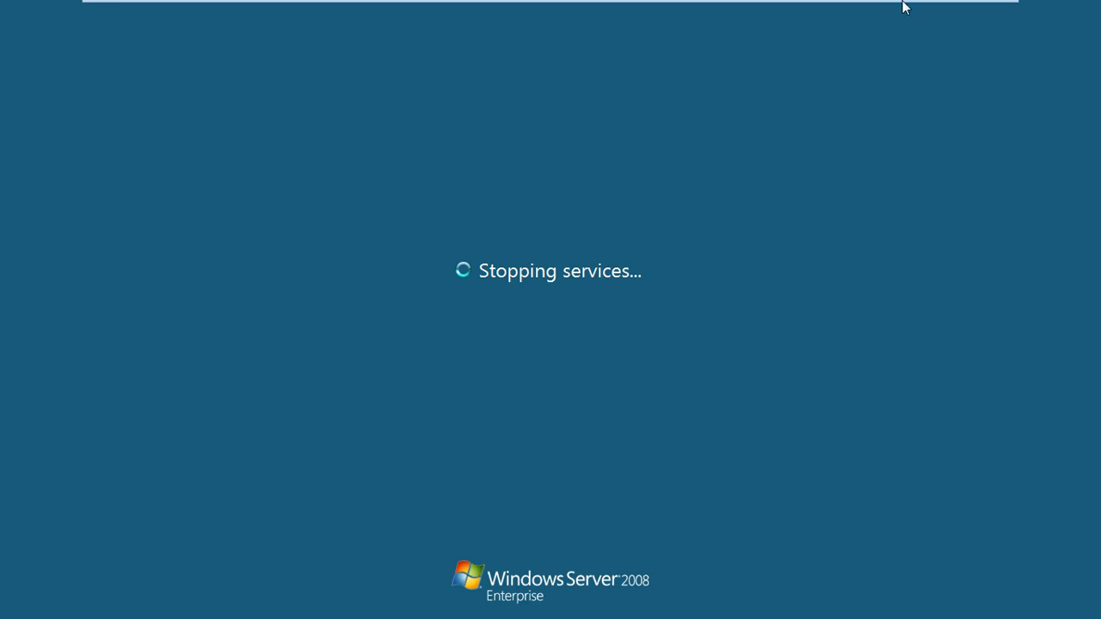
- Switch to the Windows Server 2003 VM and log on as Administrator with the account password
click(927, 10)
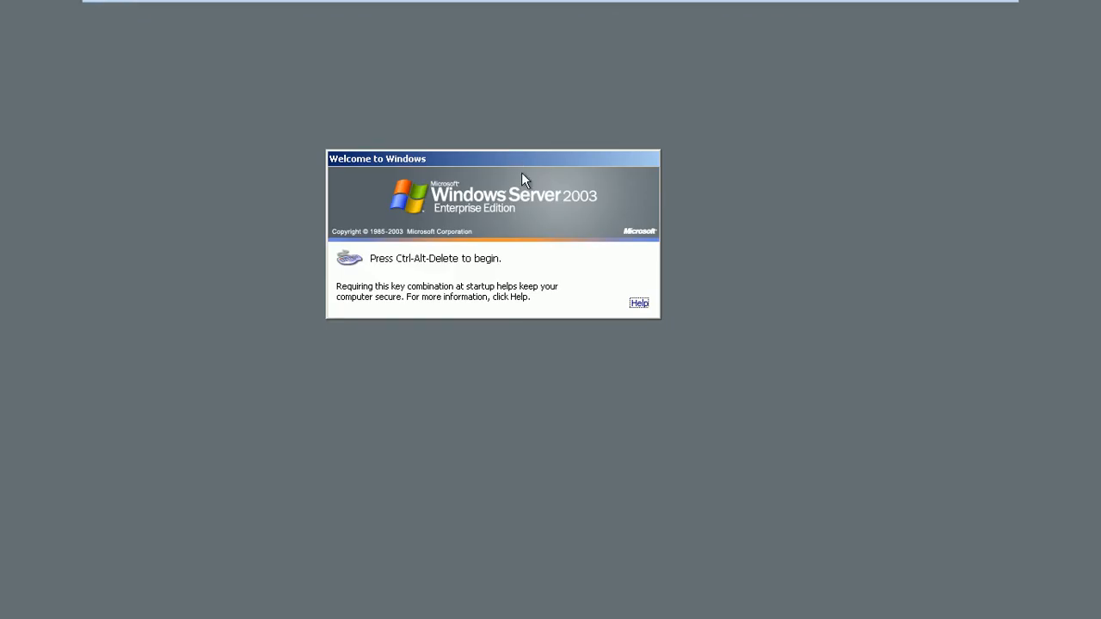
drag(515, 157, 594, 191)
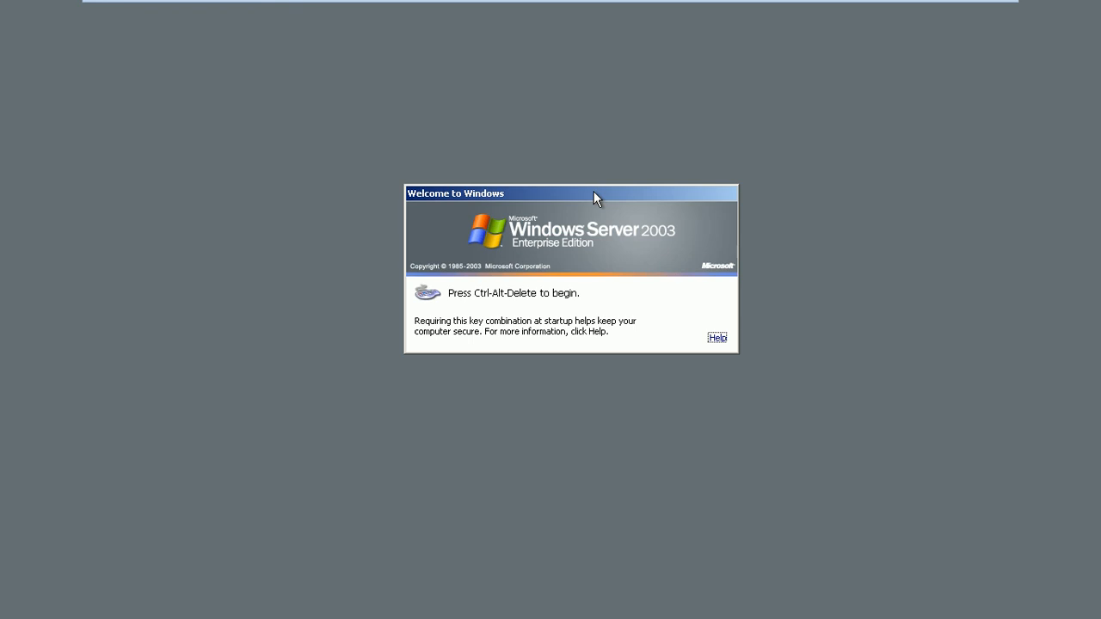
key(ctrl+alt+Insert)
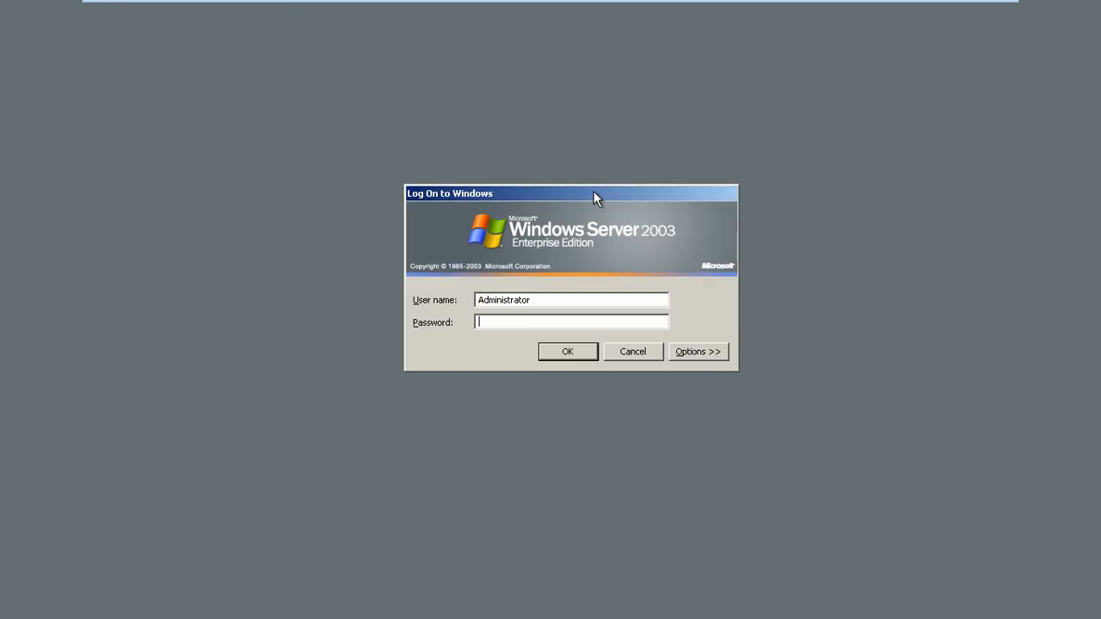
text(••)
key(Return)
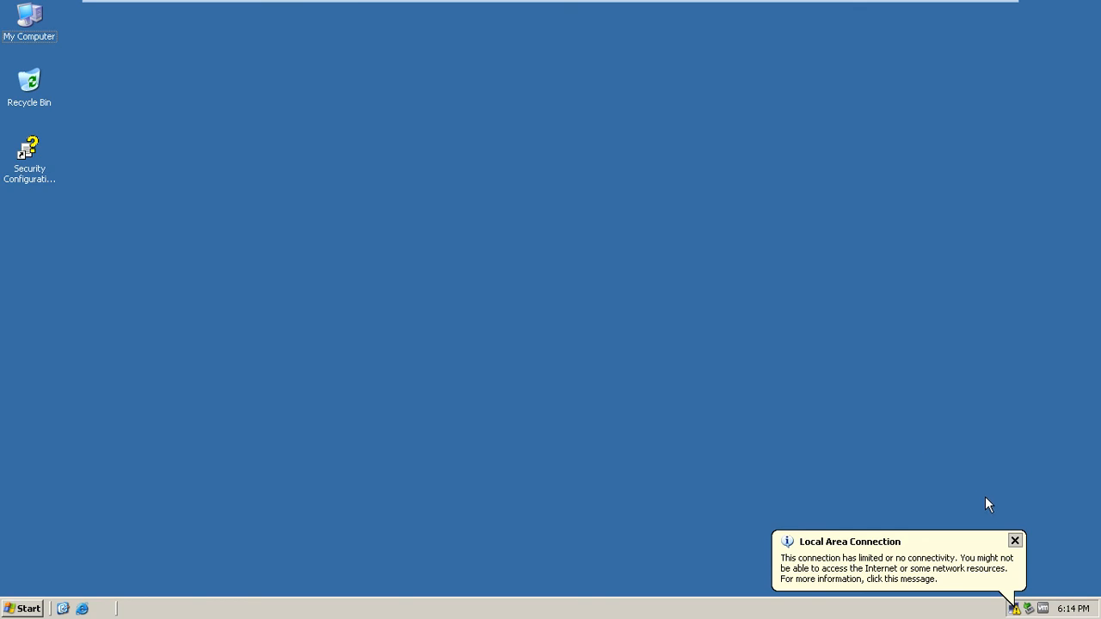
- Dismiss the network balloon and confirm in System Properties it is Enterprise Edition SP1 with 512 MB RAM
click(1015, 540)
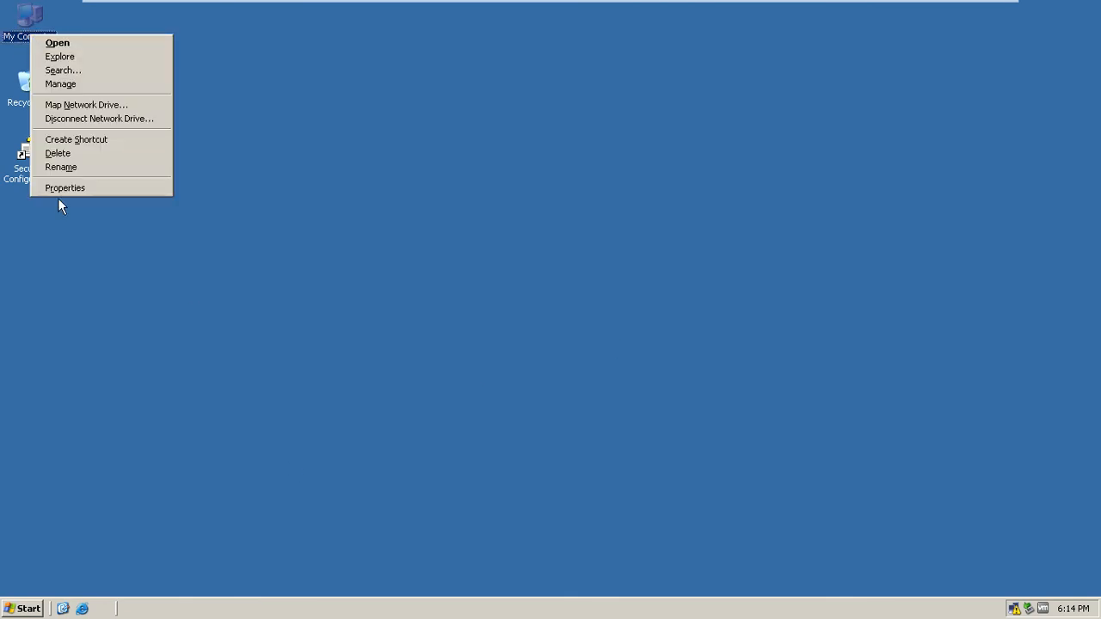
click(64, 188)
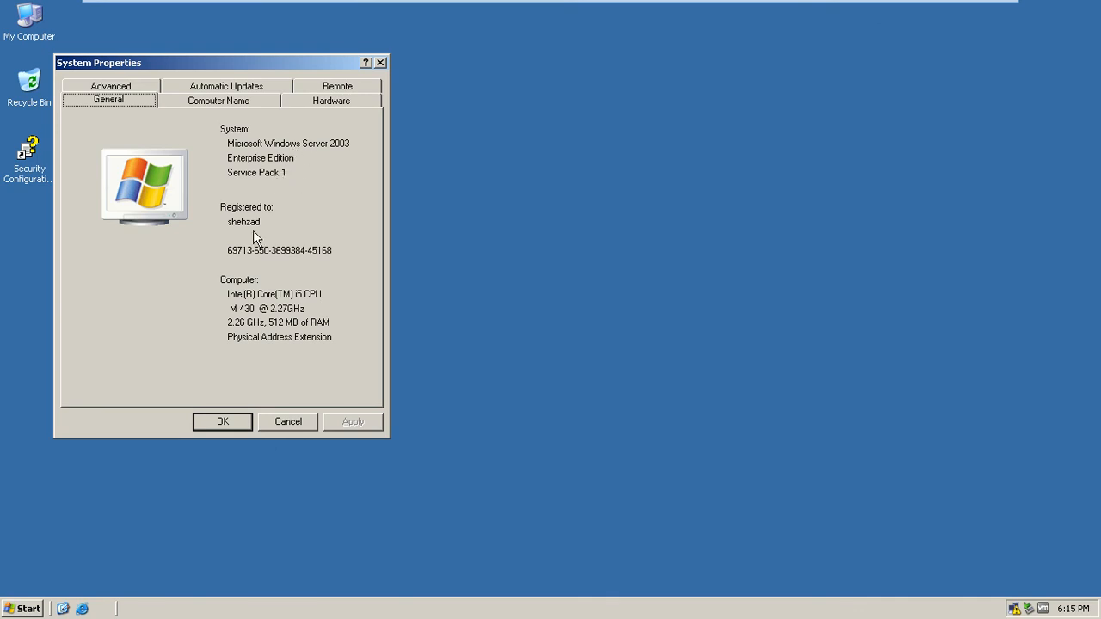
click(223, 421)
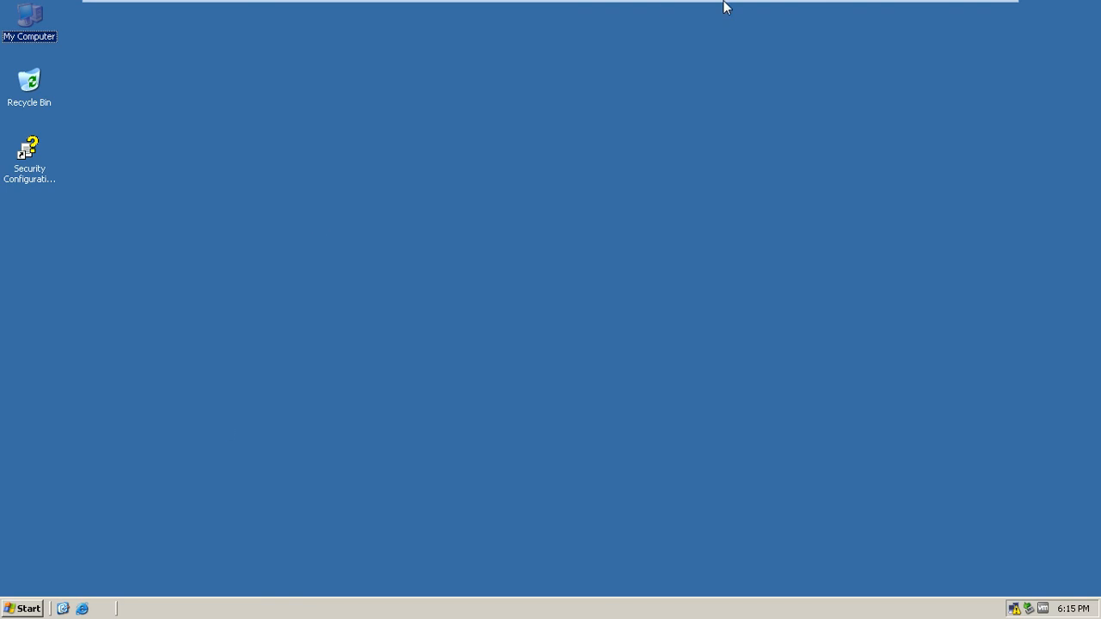
- Leave full-screen view and maximize the VMware Workstation window
mouse_move(722, 5)
click(978, 11)
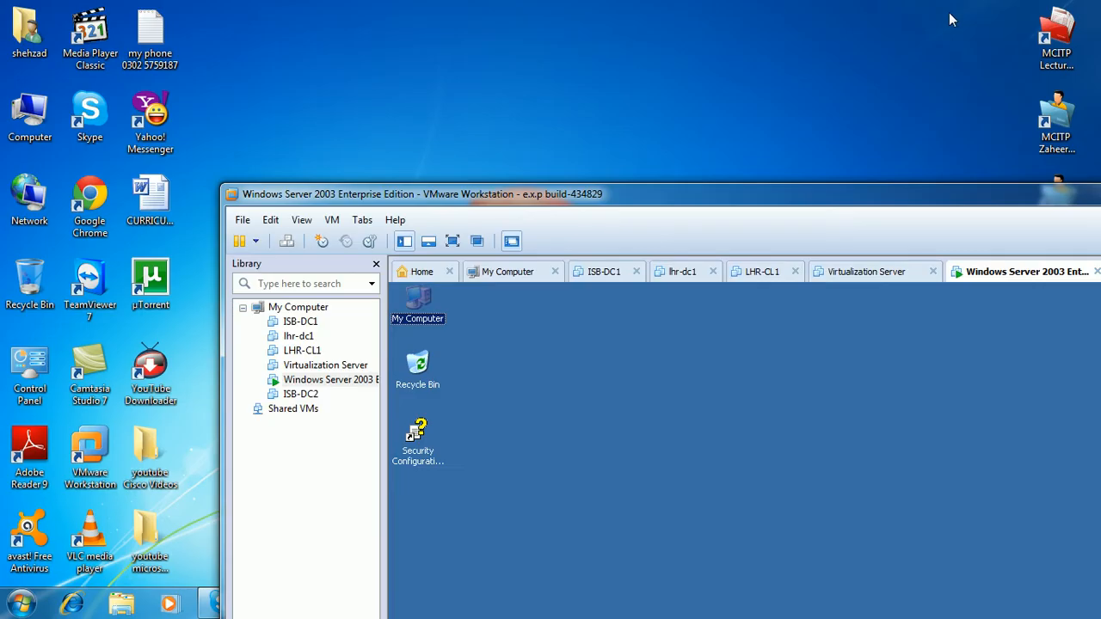
double_click(730, 199)
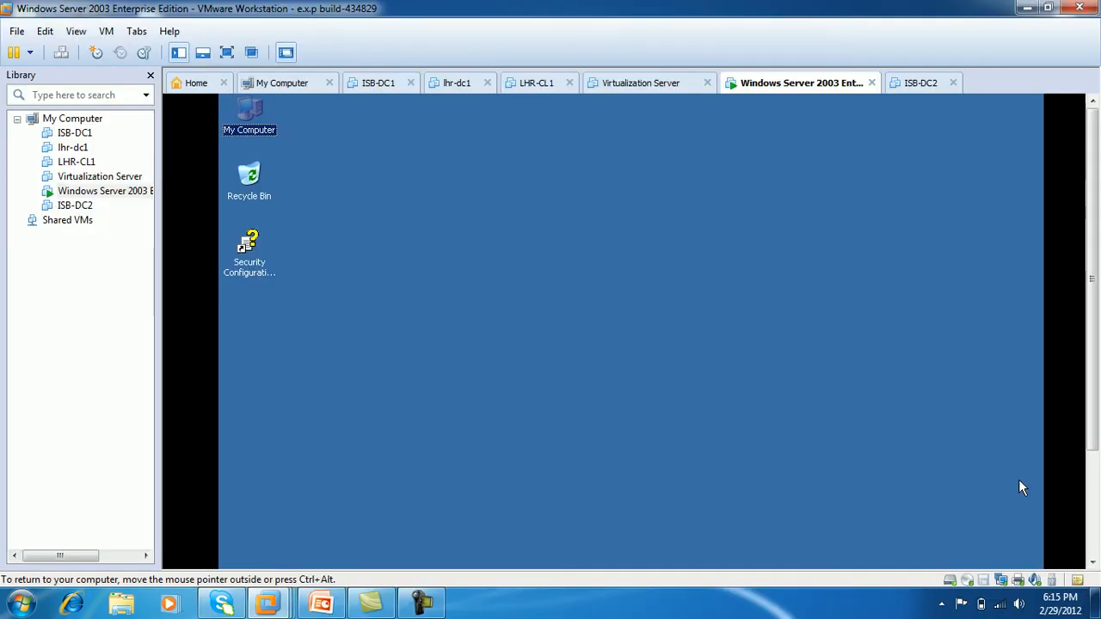
- Mount the 'win Srv-2008 32bit ev copy' ISO in the VM's CD/DVD drive and go full screen
click(965, 588)
click(981, 571)
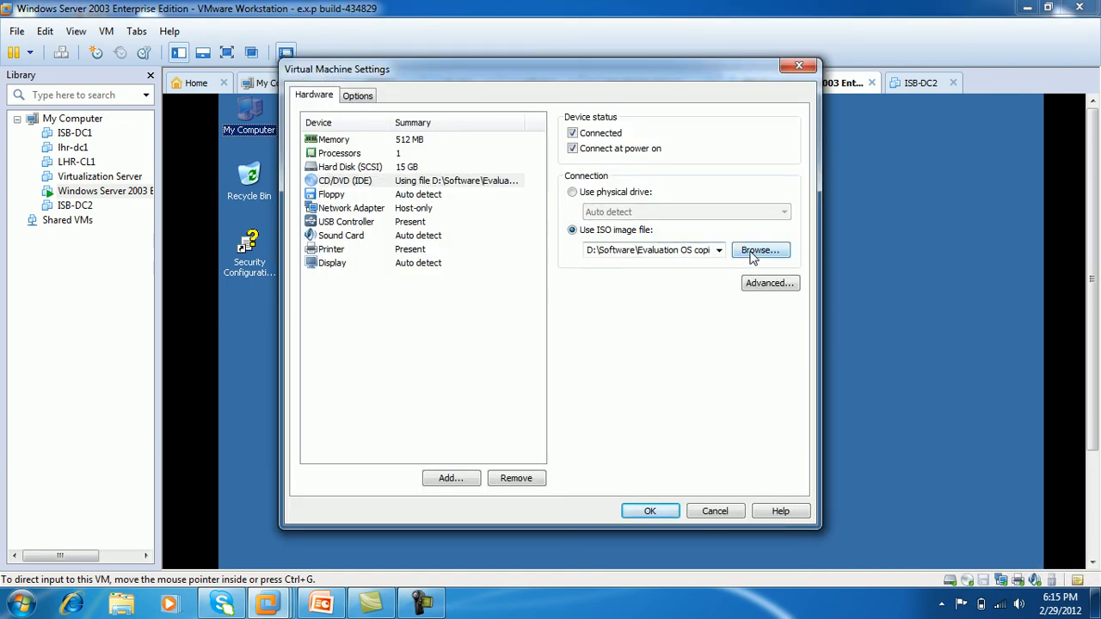
click(752, 252)
click(456, 120)
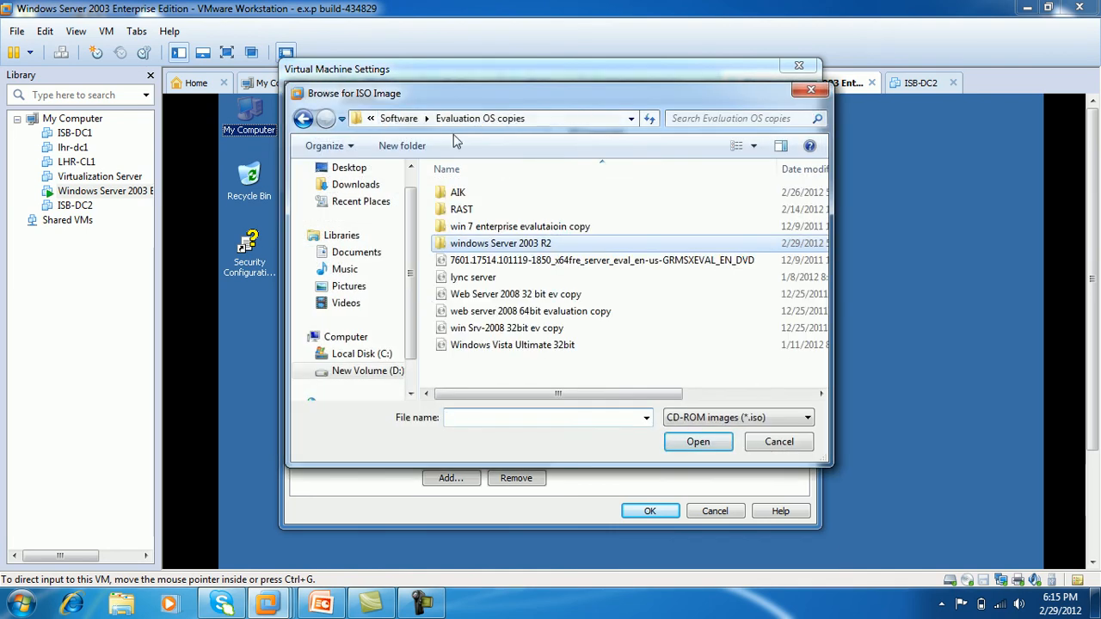
click(499, 330)
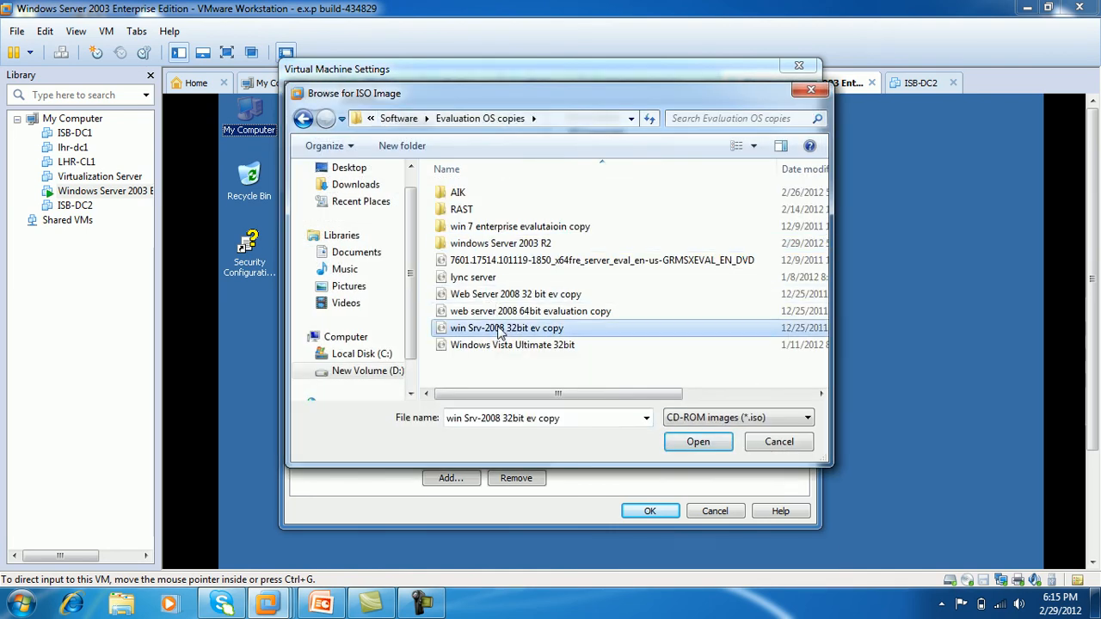
click(693, 447)
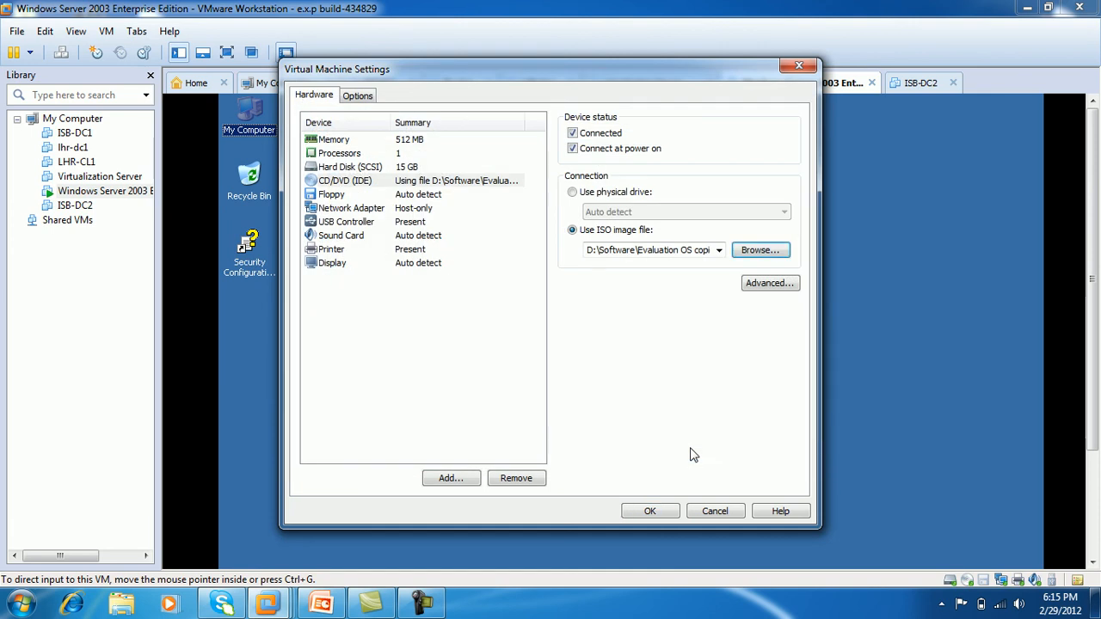
click(652, 511)
click(227, 52)
click(503, 187)
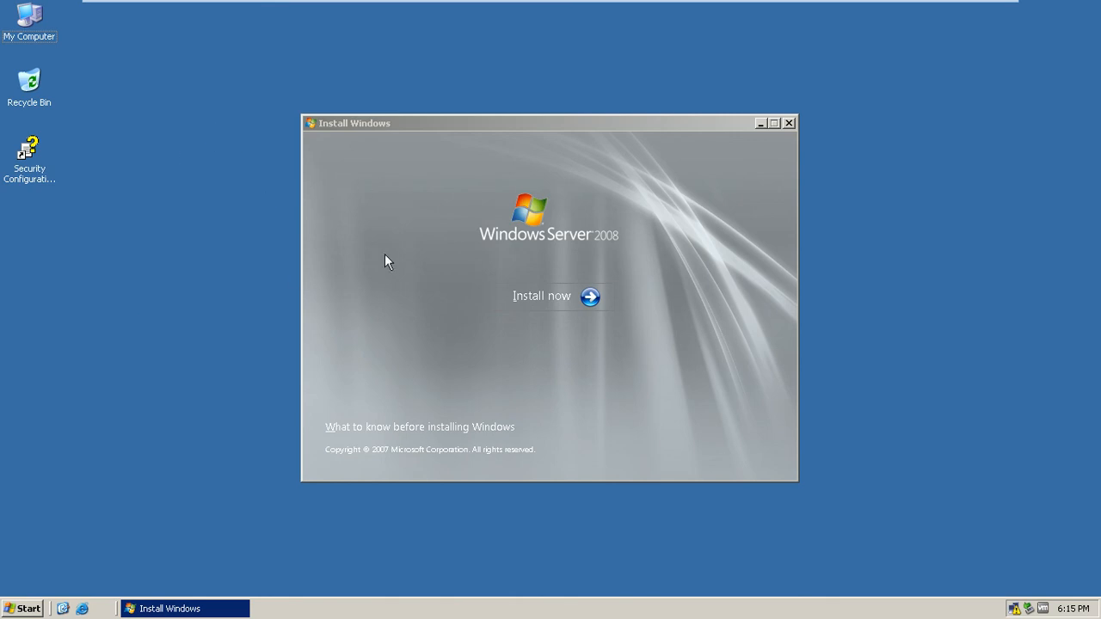
- Start Windows Server 2008 setup, skipping latest updates, automatic activation and the product key
click(555, 296)
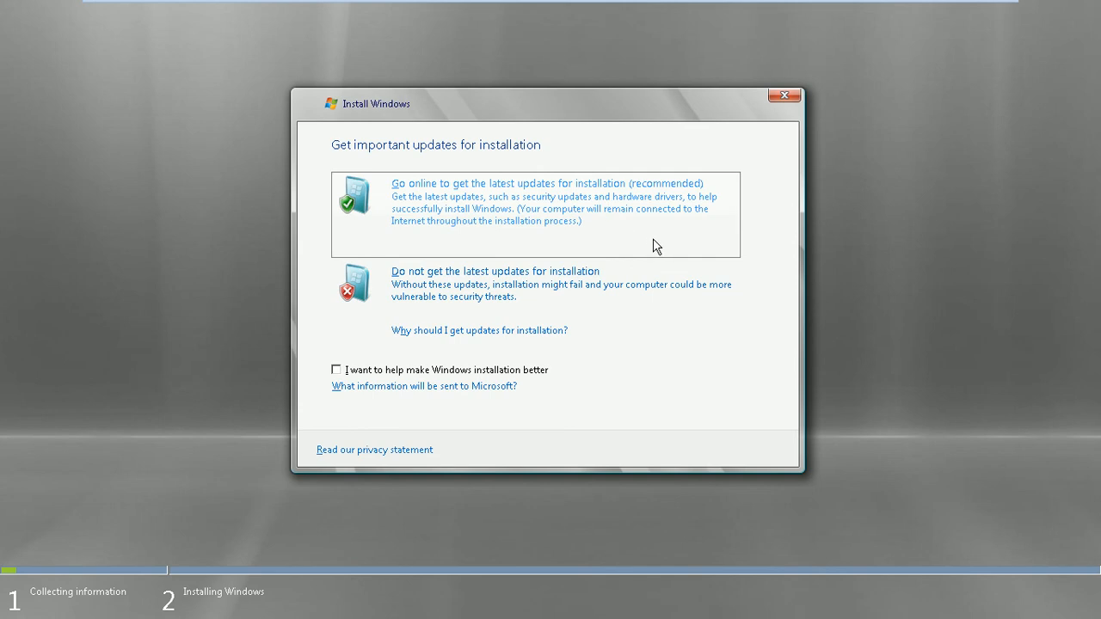
click(463, 277)
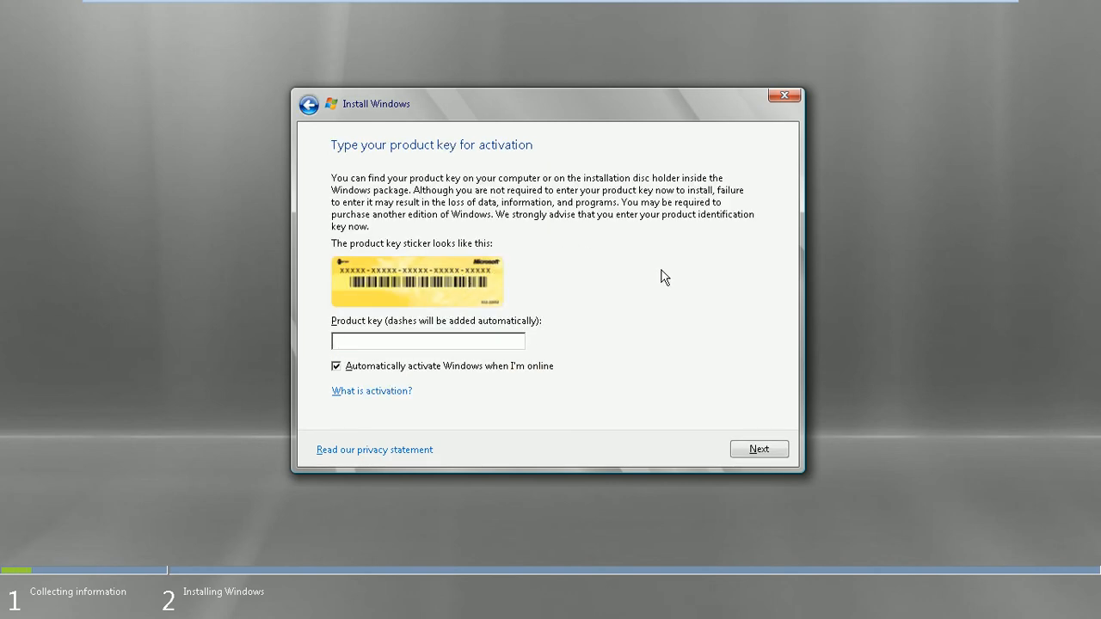
click(496, 375)
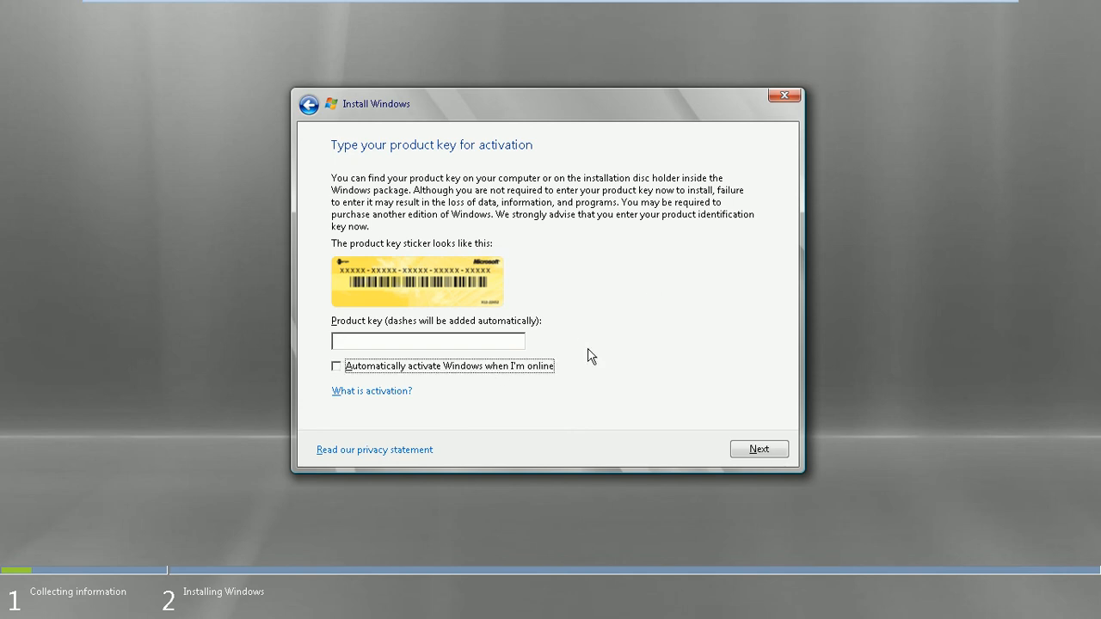
click(759, 449)
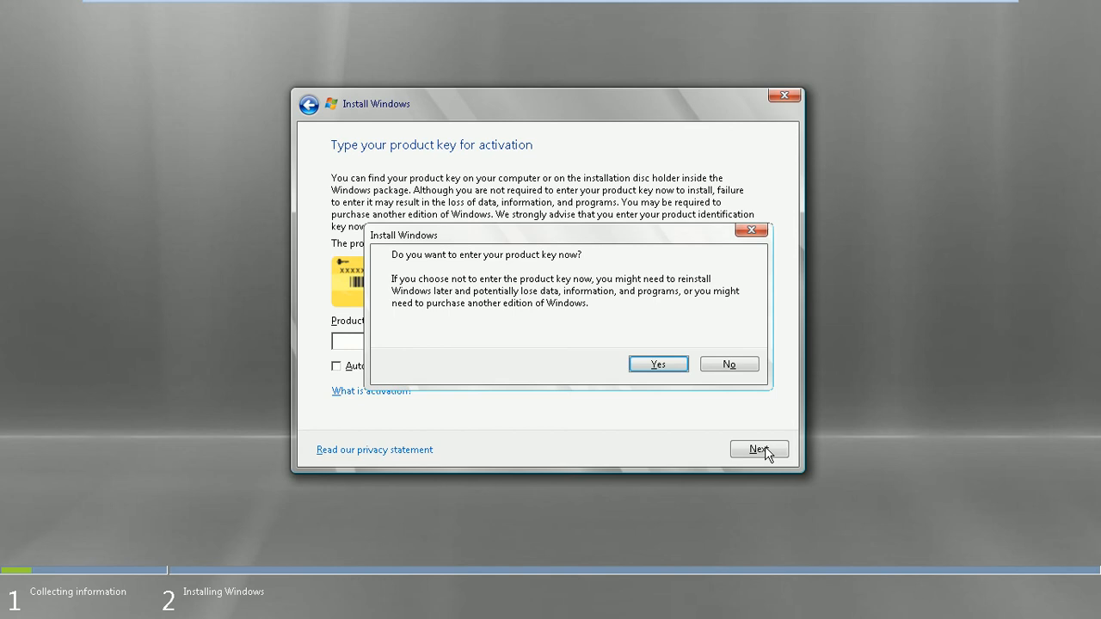
click(722, 365)
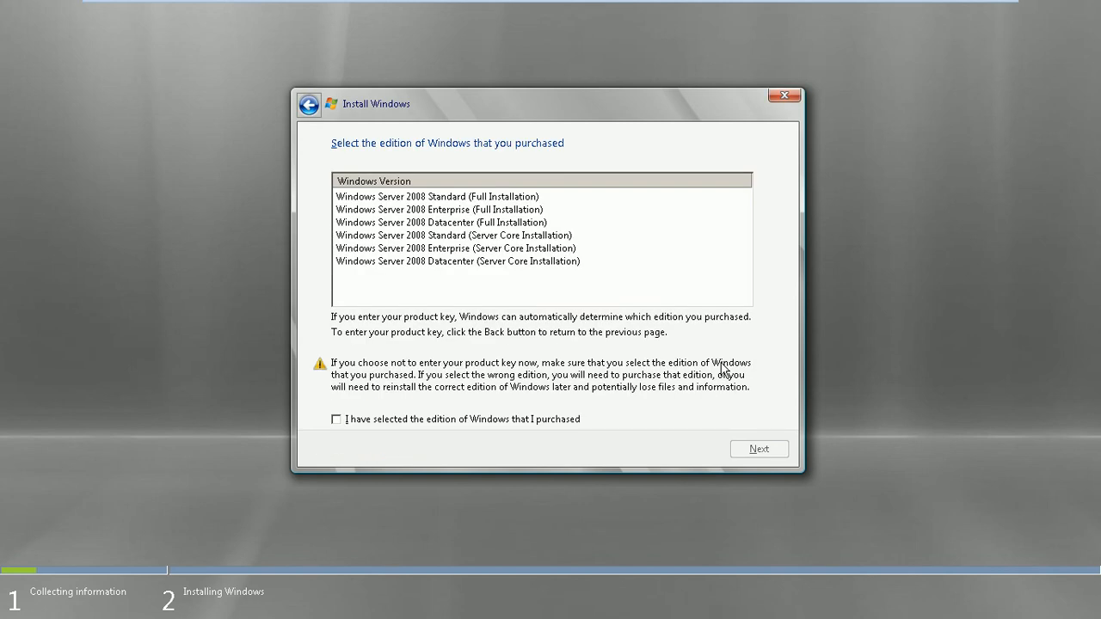
- Pick Windows Server 2008 Enterprise (Full Installation), confirm the edition, and accept the license terms
click(527, 212)
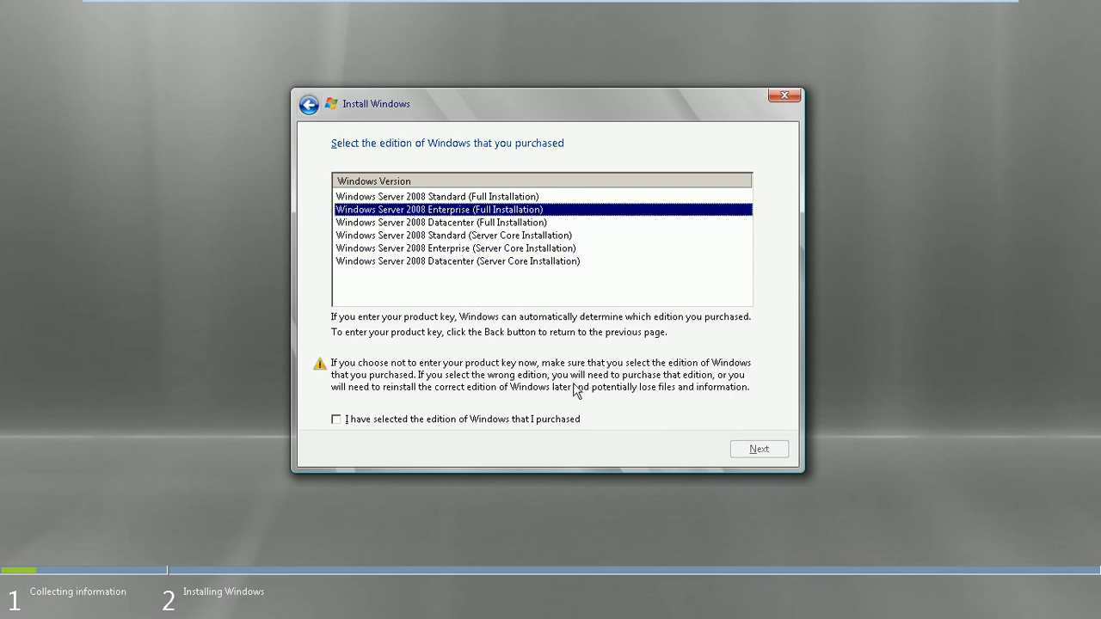
click(531, 422)
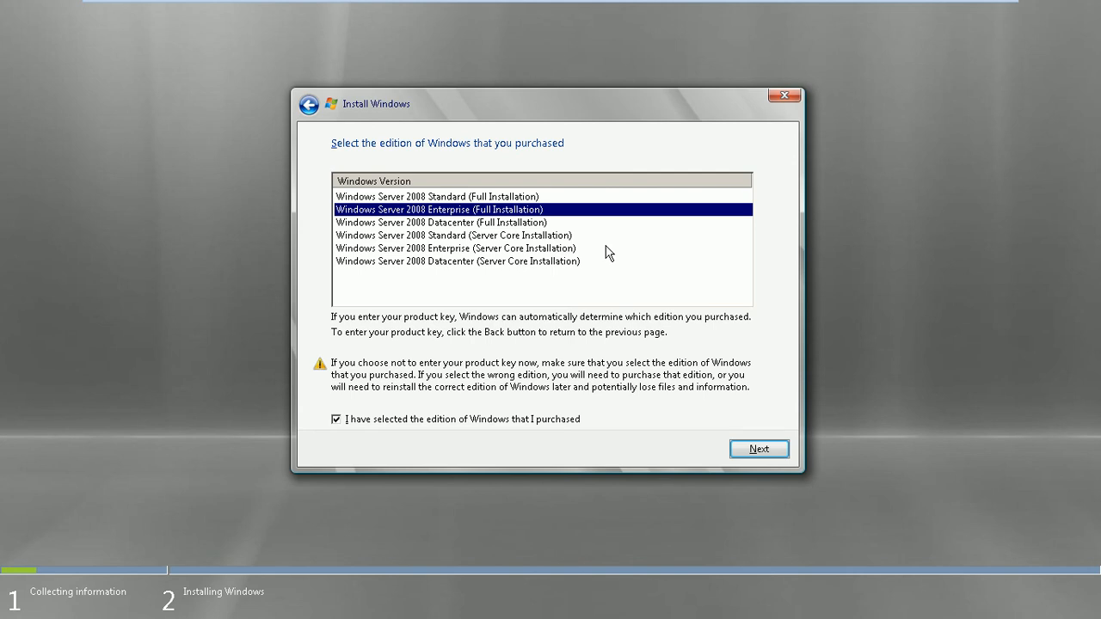
key(Return)
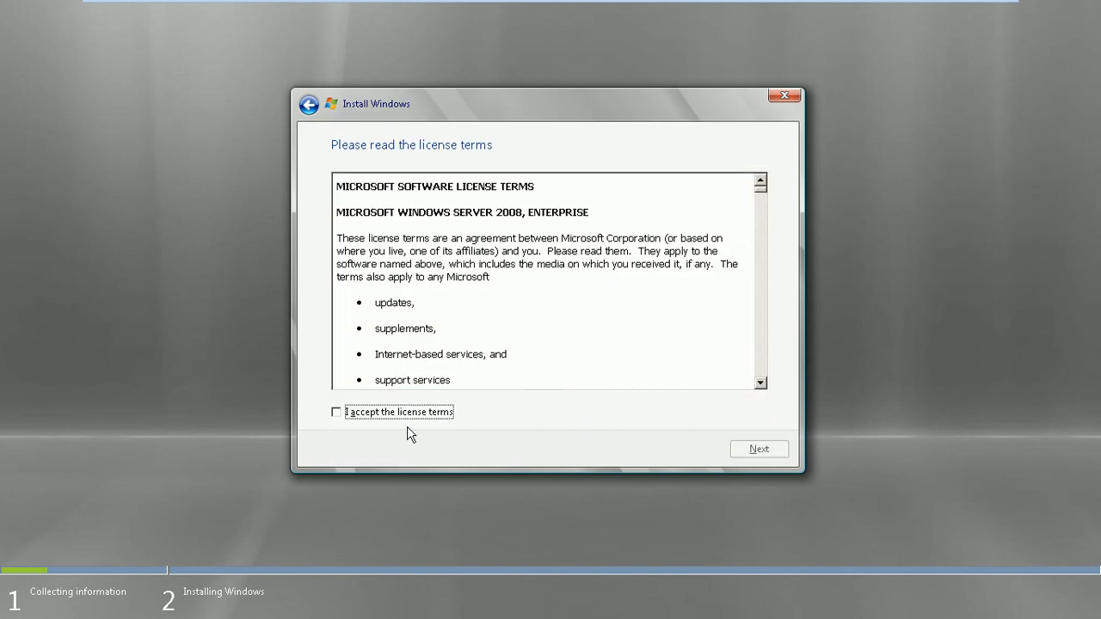
click(405, 415)
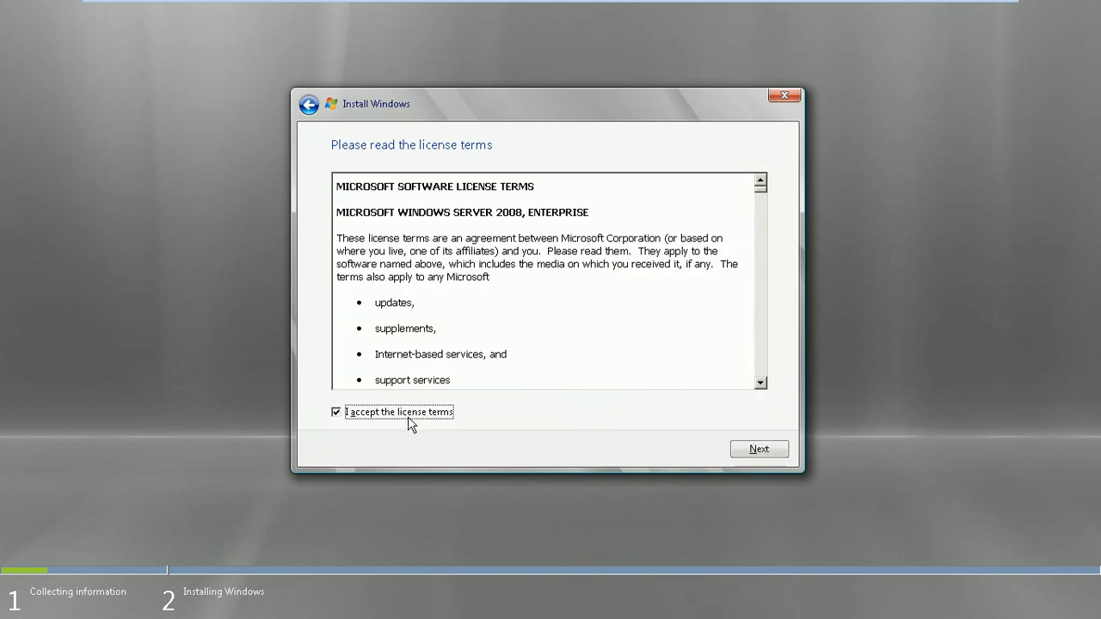
click(759, 449)
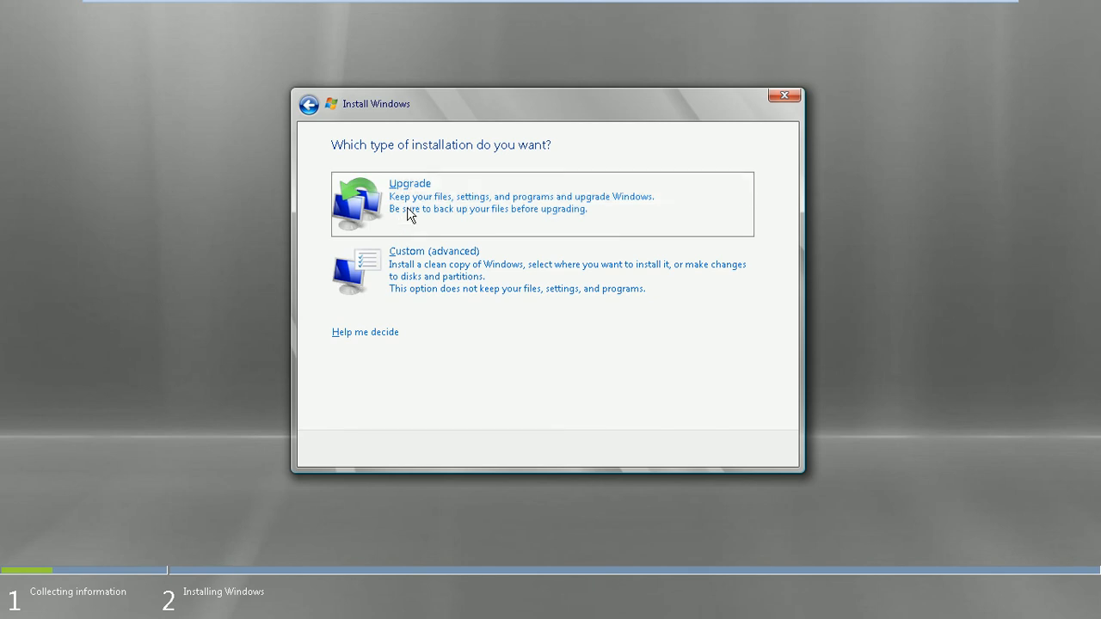
- Choose Upgrade, continue past the Compatibility Report, and exit full screen while files copy
click(410, 213)
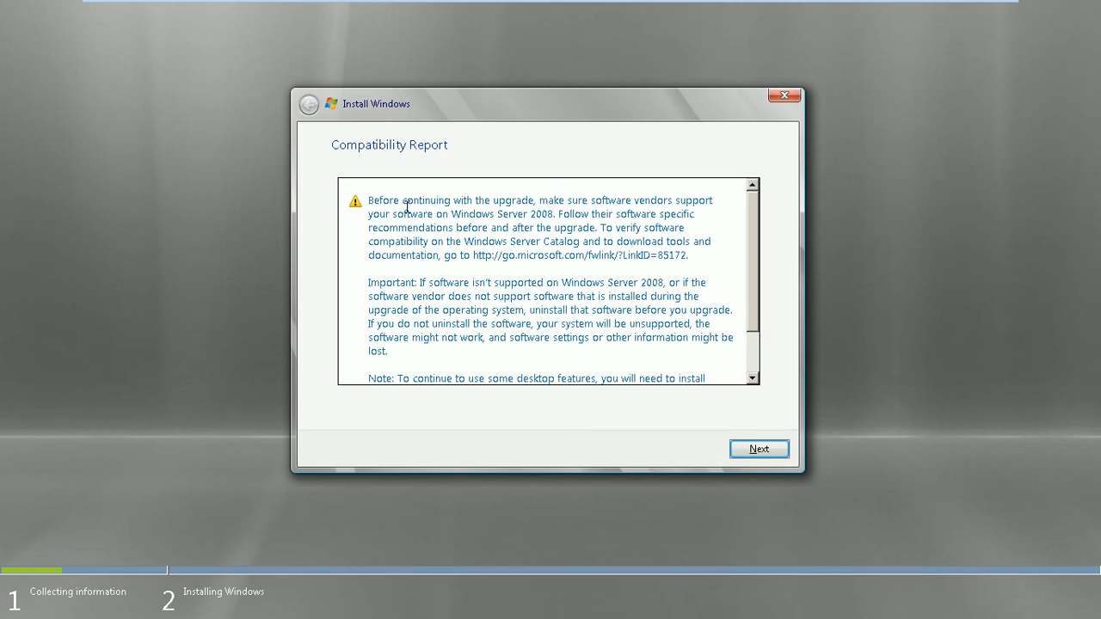
drag(749, 253, 773, 203)
click(757, 450)
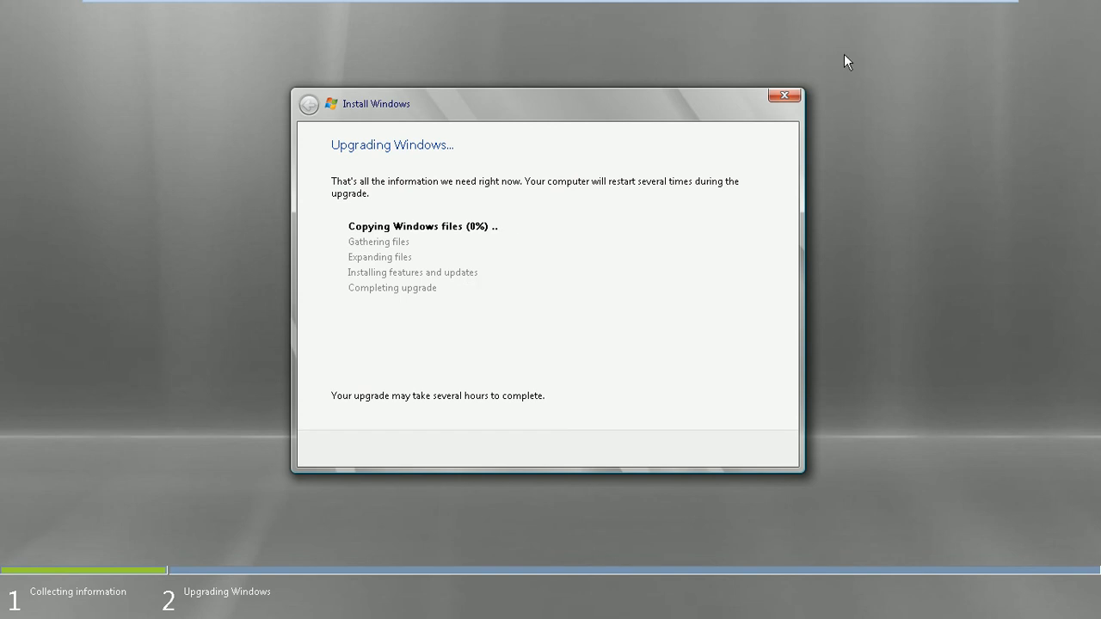
mouse_move(900, 3)
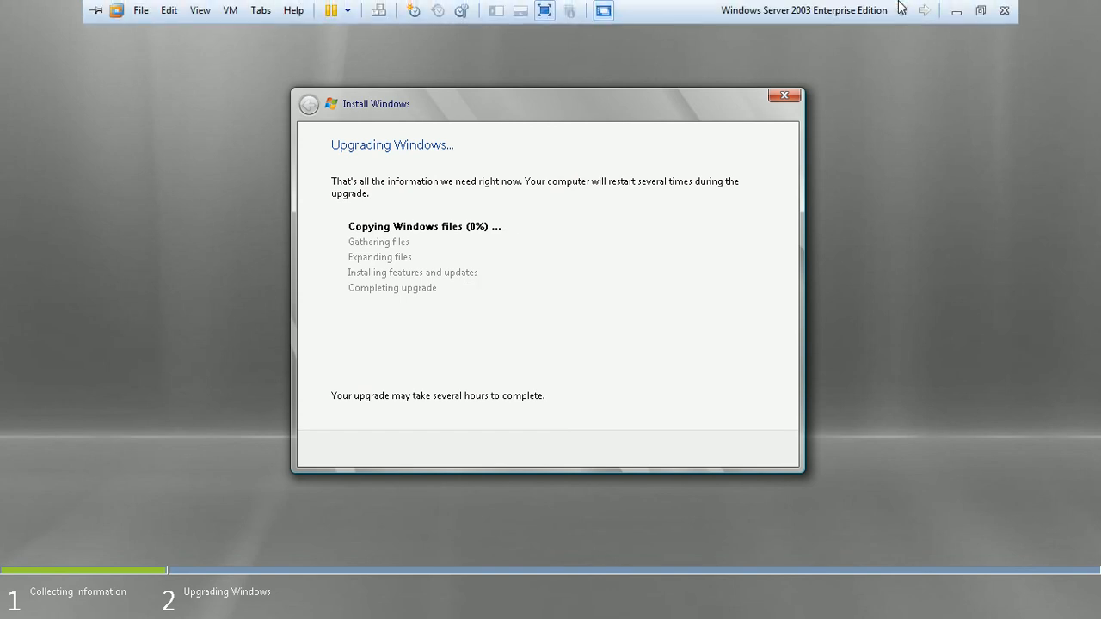
click(980, 19)
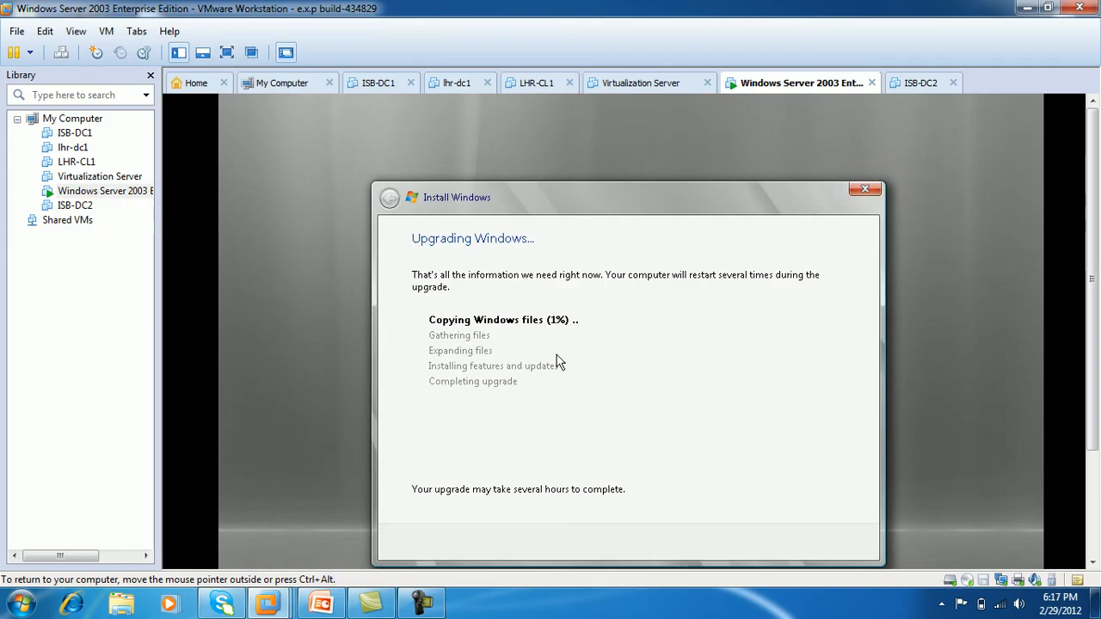